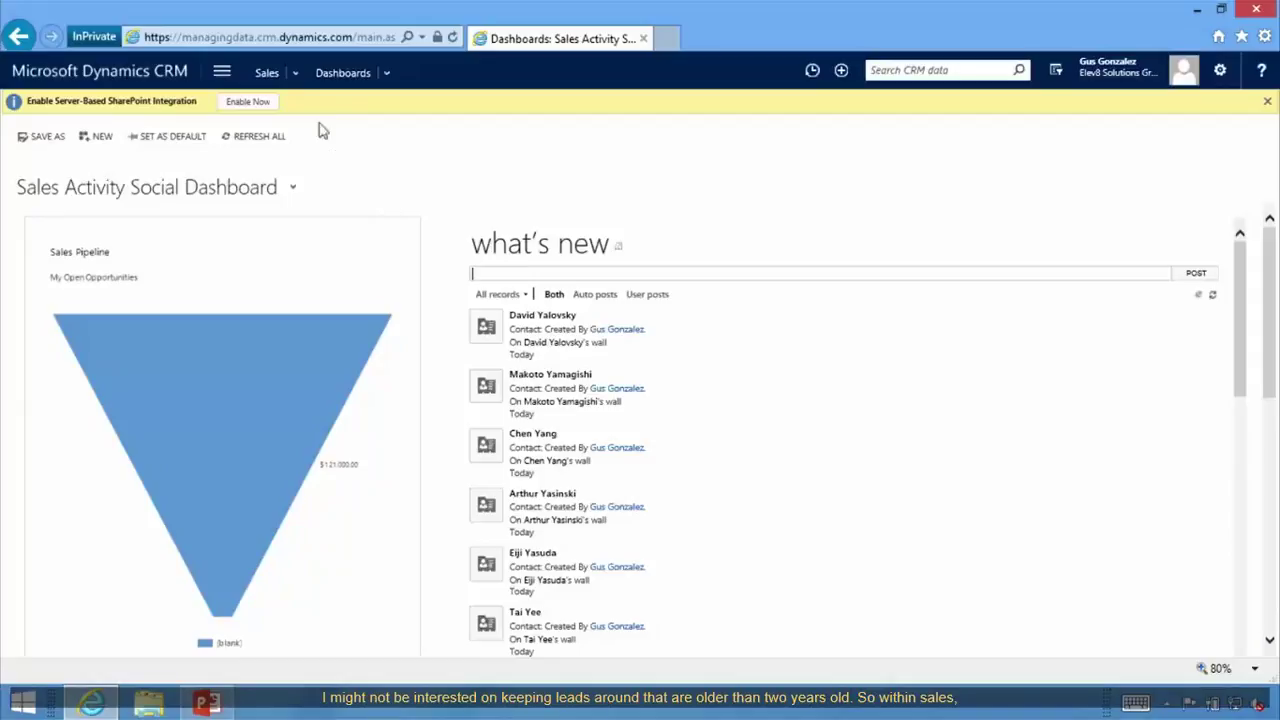
Open Sales > Leads and launch Bulk Delete from the Delete dropdown.
click(296, 68)
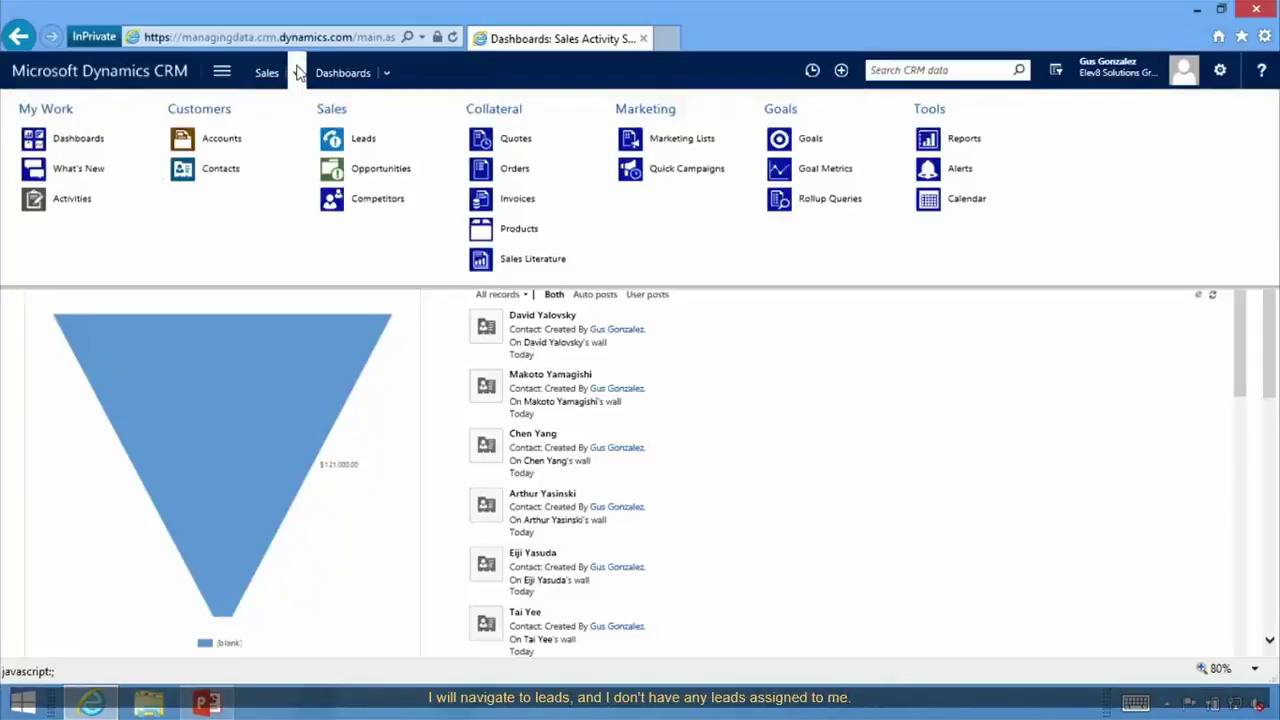
click(362, 138)
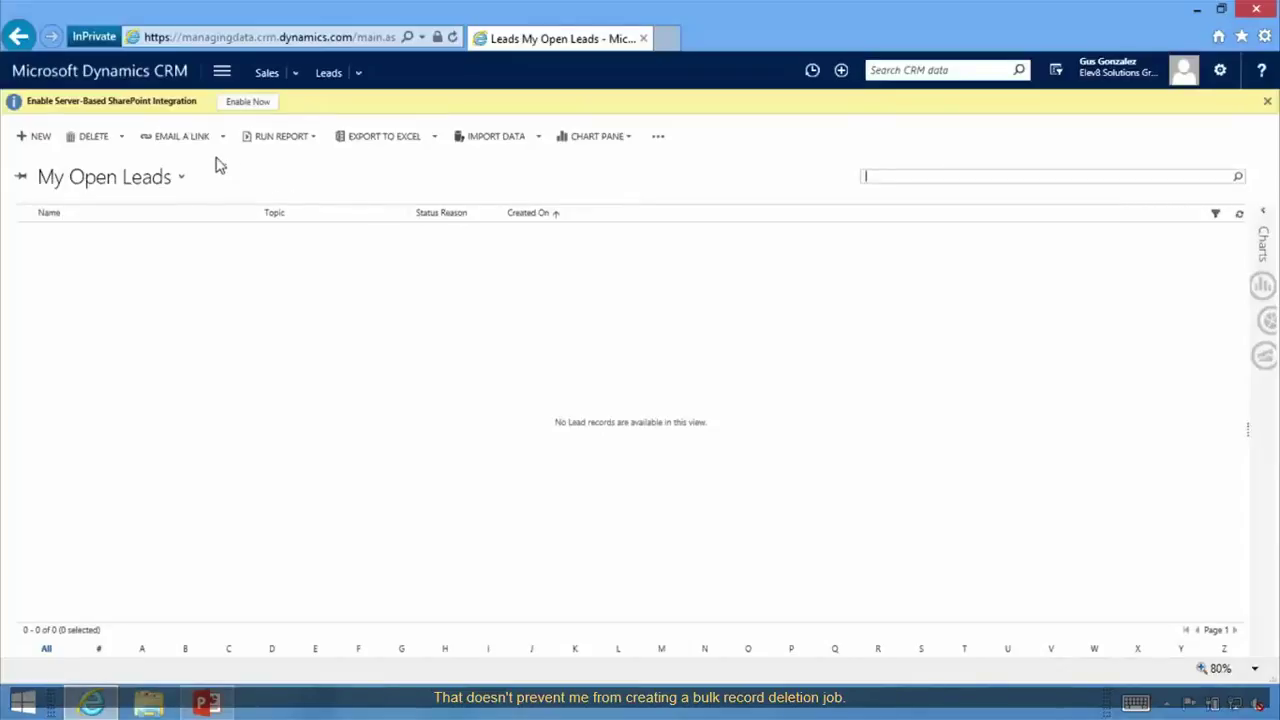
click(122, 139)
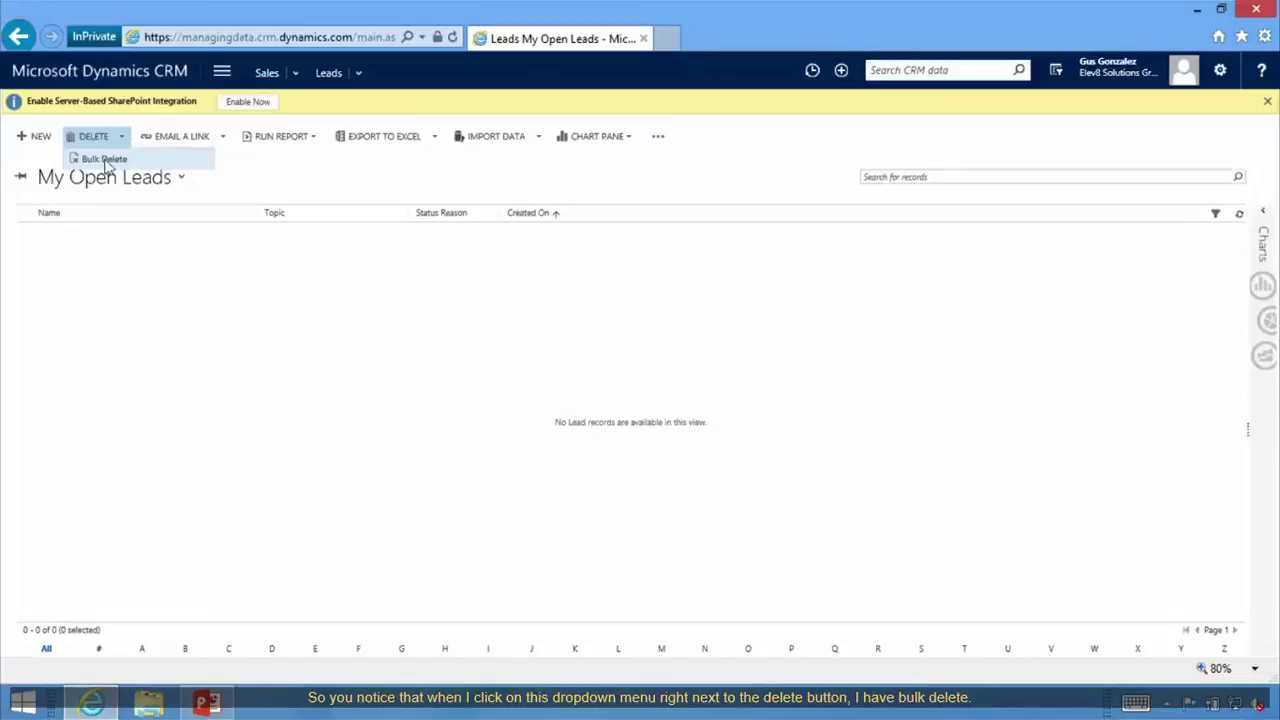
click(133, 166)
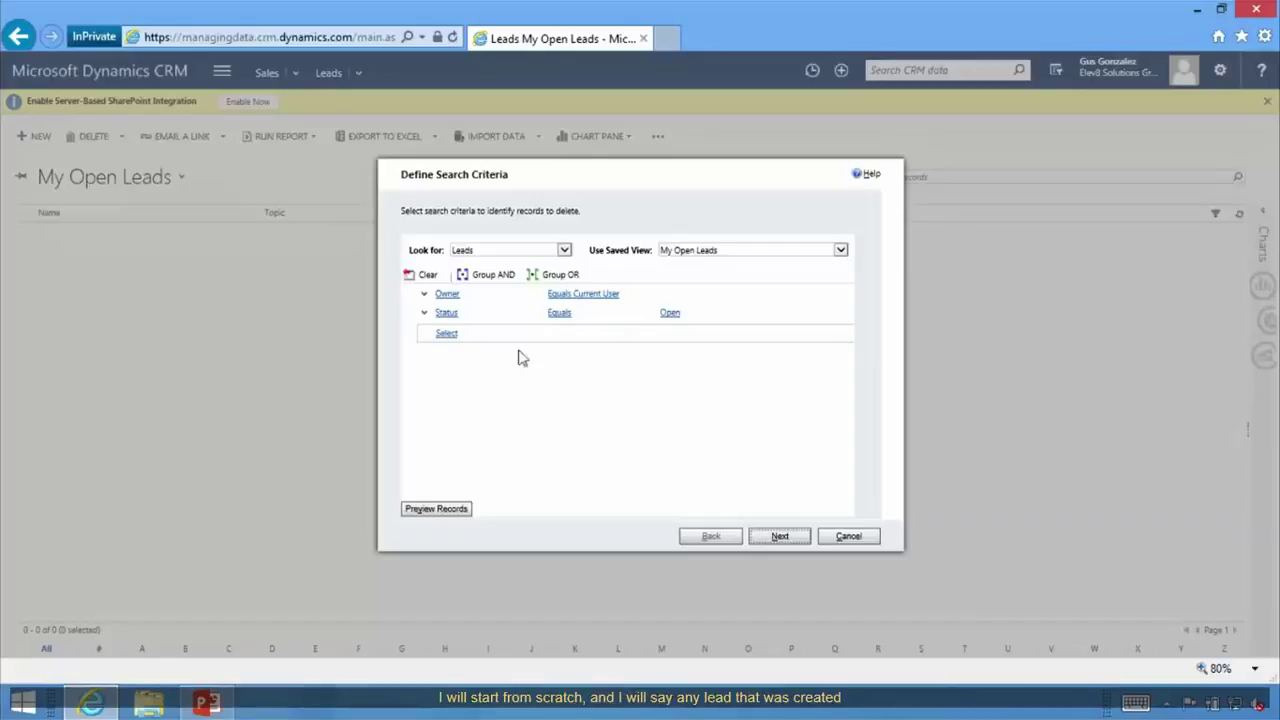
Clear the default owner and status criteria and add a Created On condition row.
click(425, 276)
click(446, 292)
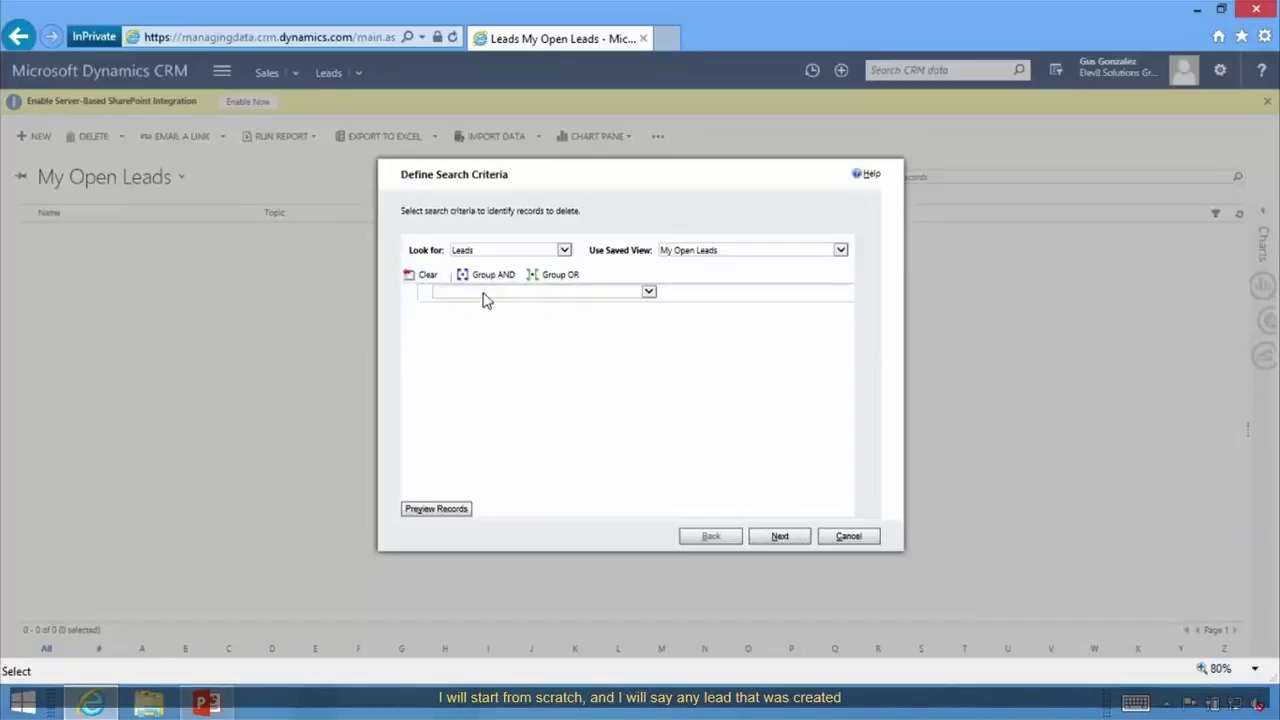
click(483, 297)
drag(652, 330, 651, 368)
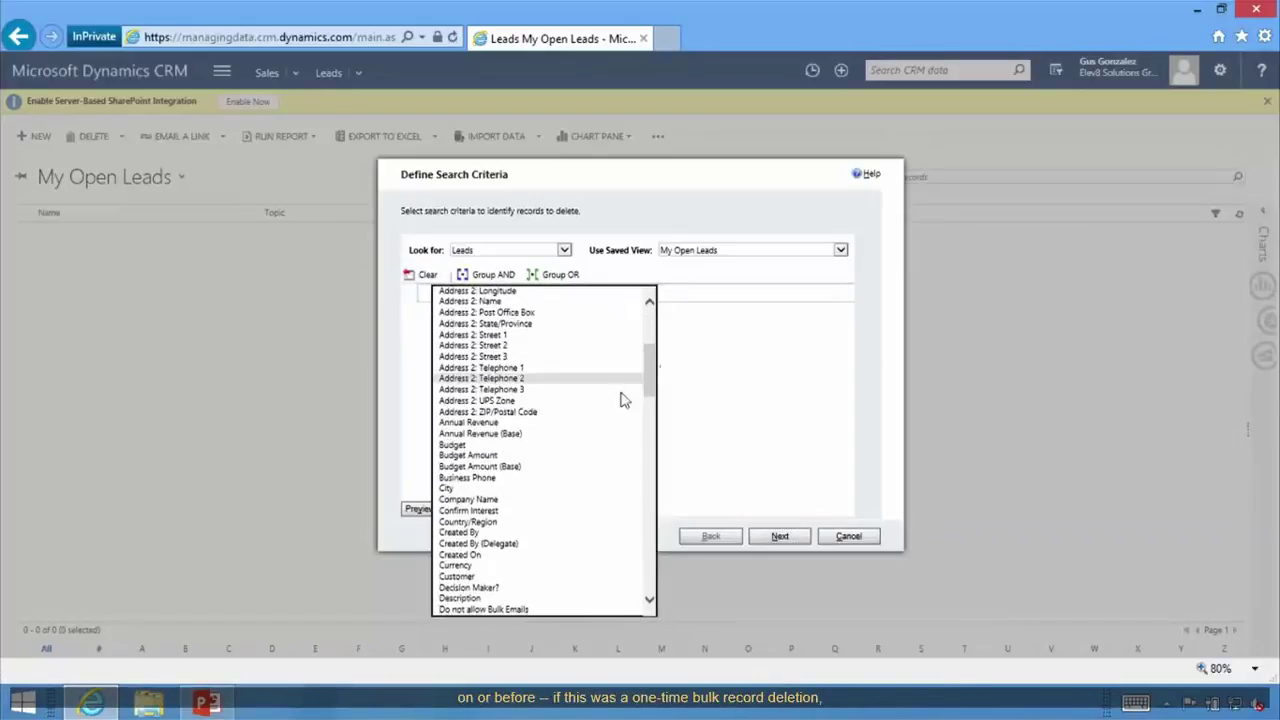
click(508, 554)
Set the Created On condition to On or Before 5/20/2013 and advance to options.
click(549, 292)
click(588, 298)
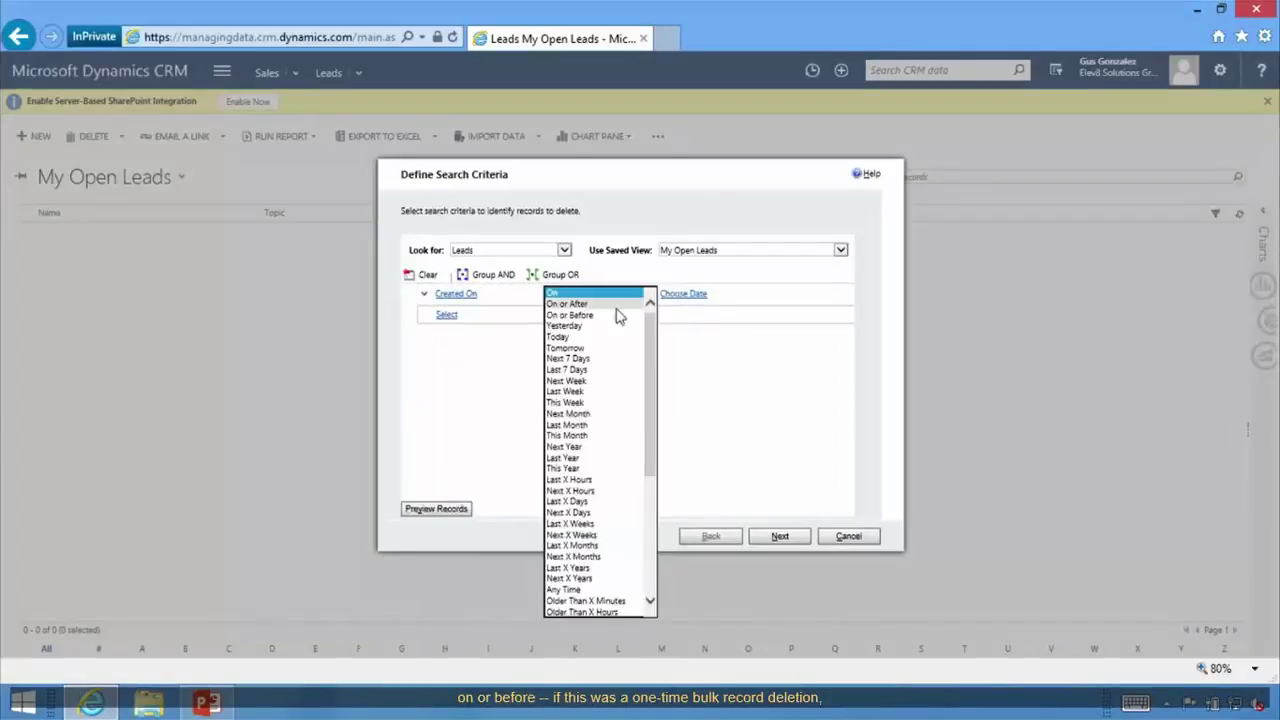
click(620, 316)
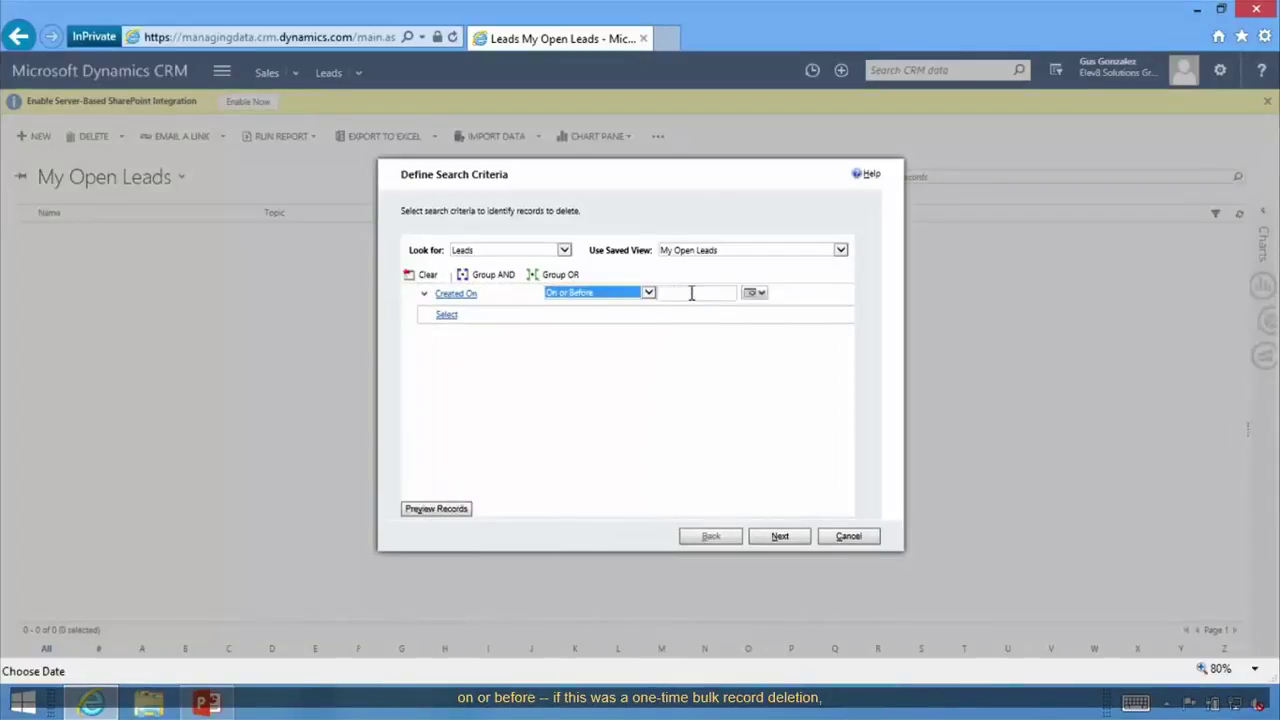
click(691, 293)
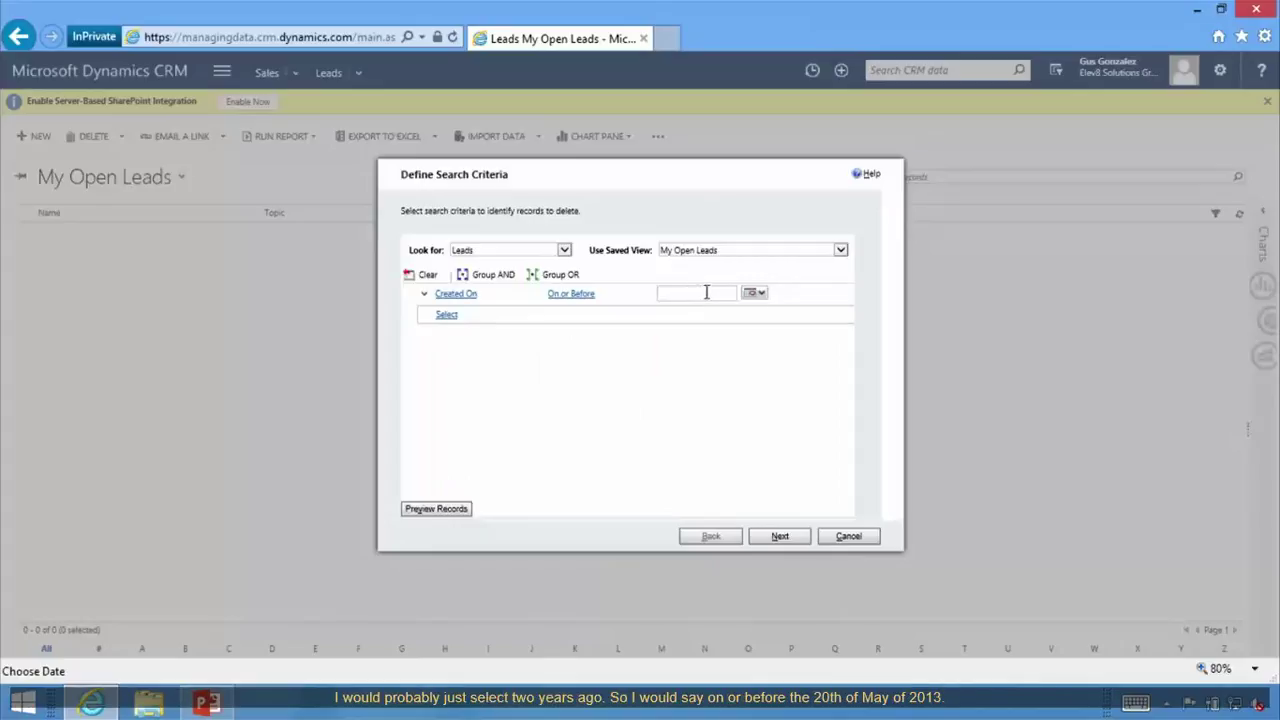
click(756, 293)
click(793, 376)
key(BackSpace)
text(3)
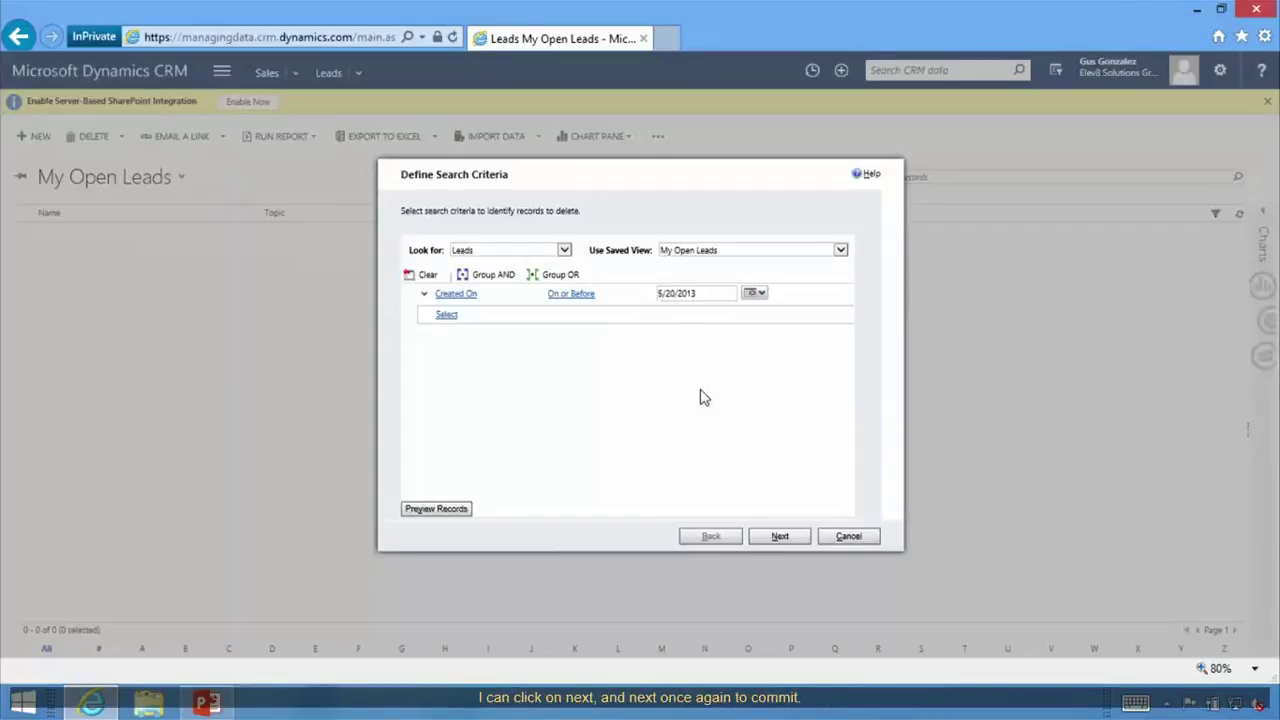
click(781, 538)
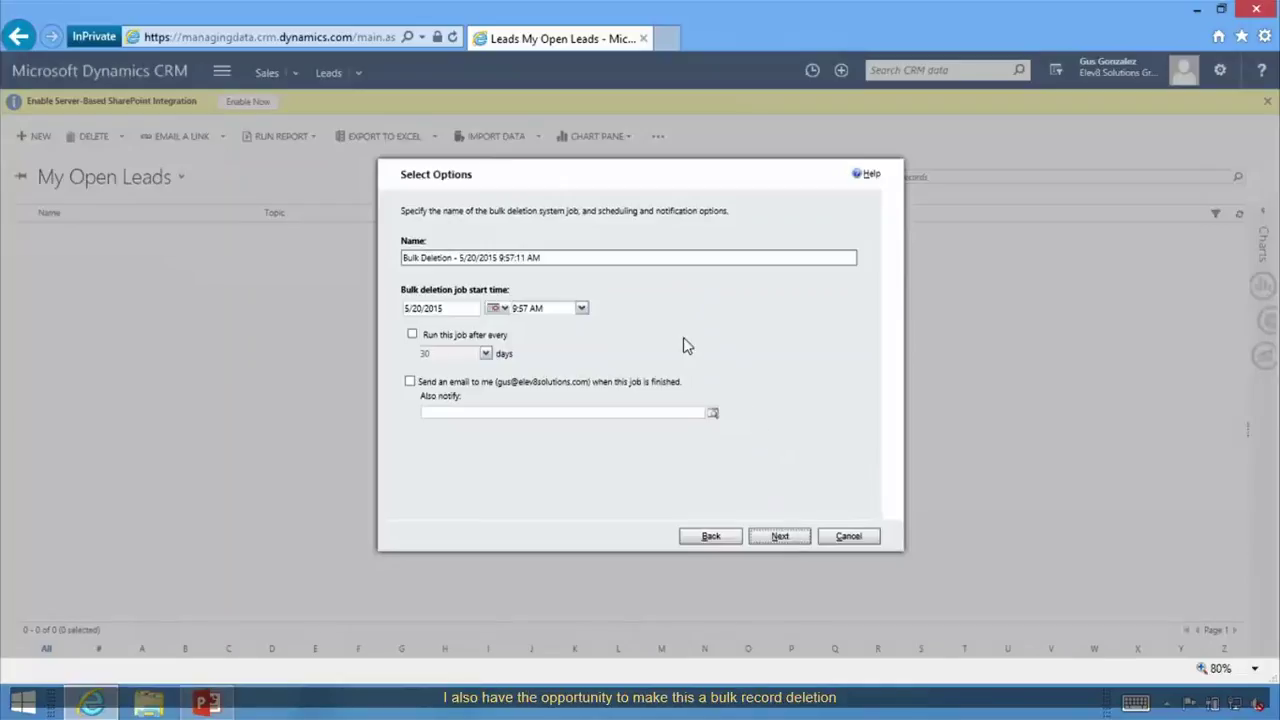
Try repeating every 7, then 12 days, then revert to a one-time job and proceed to review.
click(492, 336)
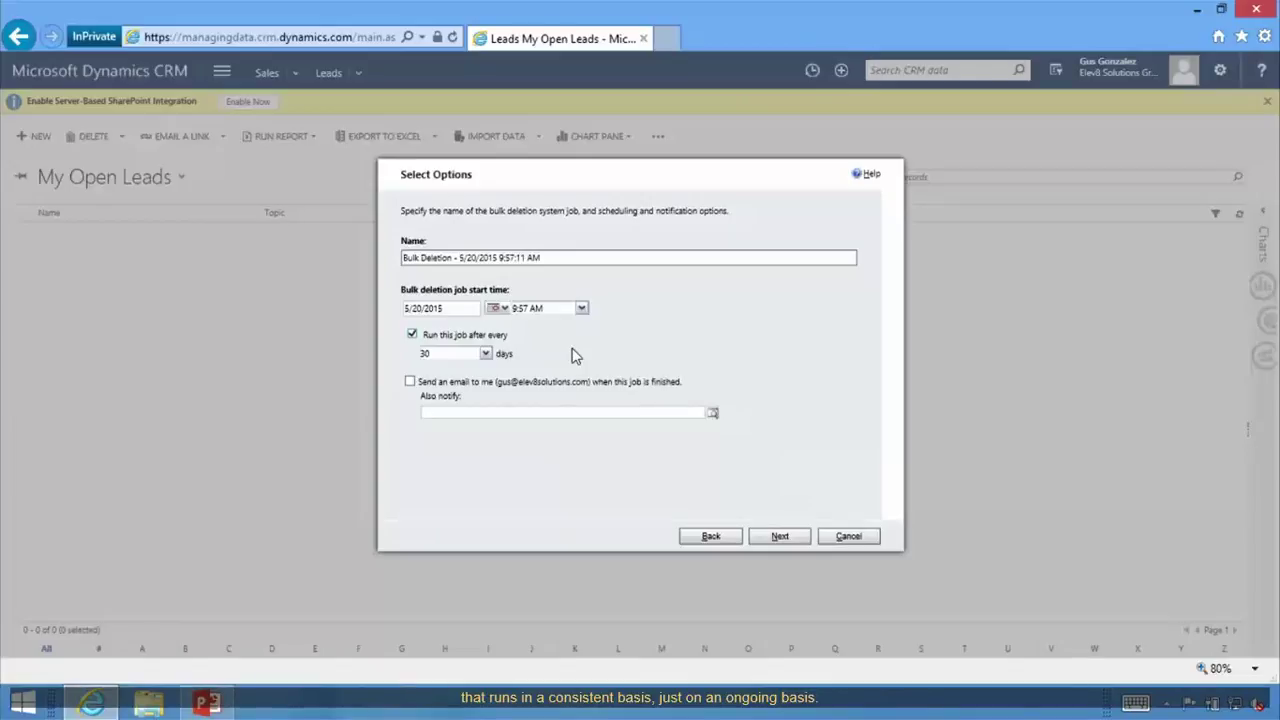
click(485, 354)
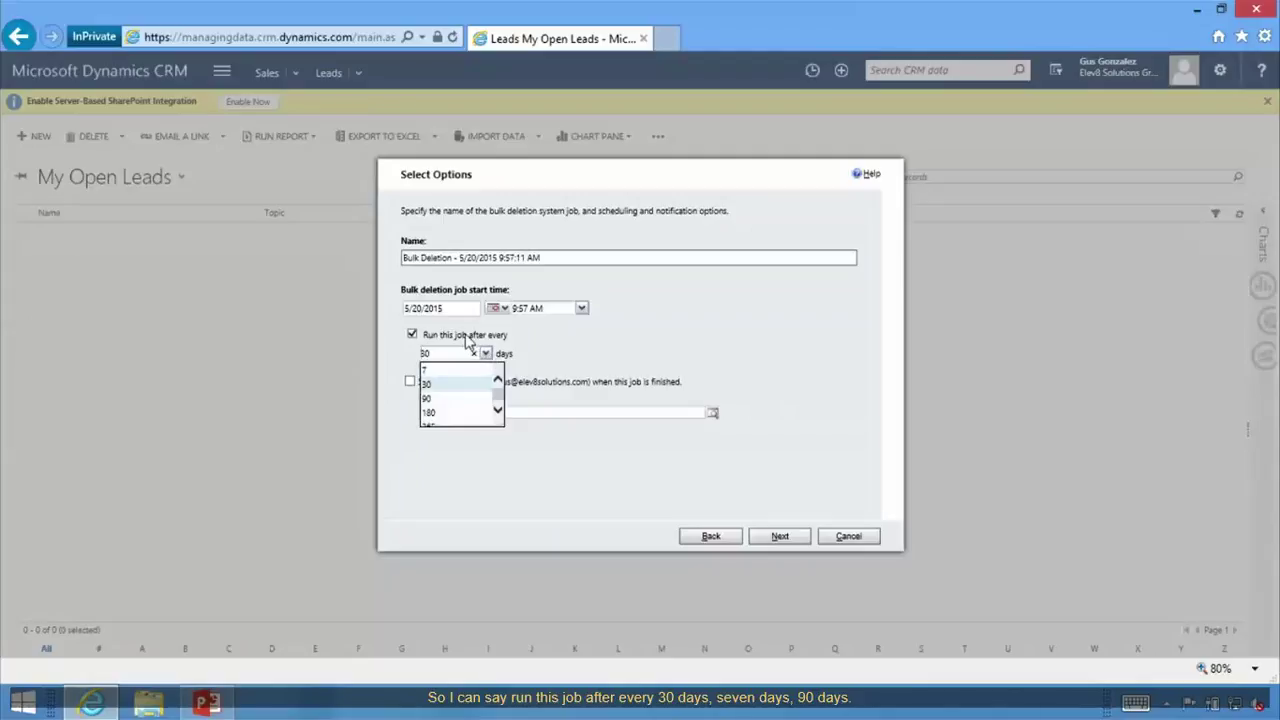
click(443, 371)
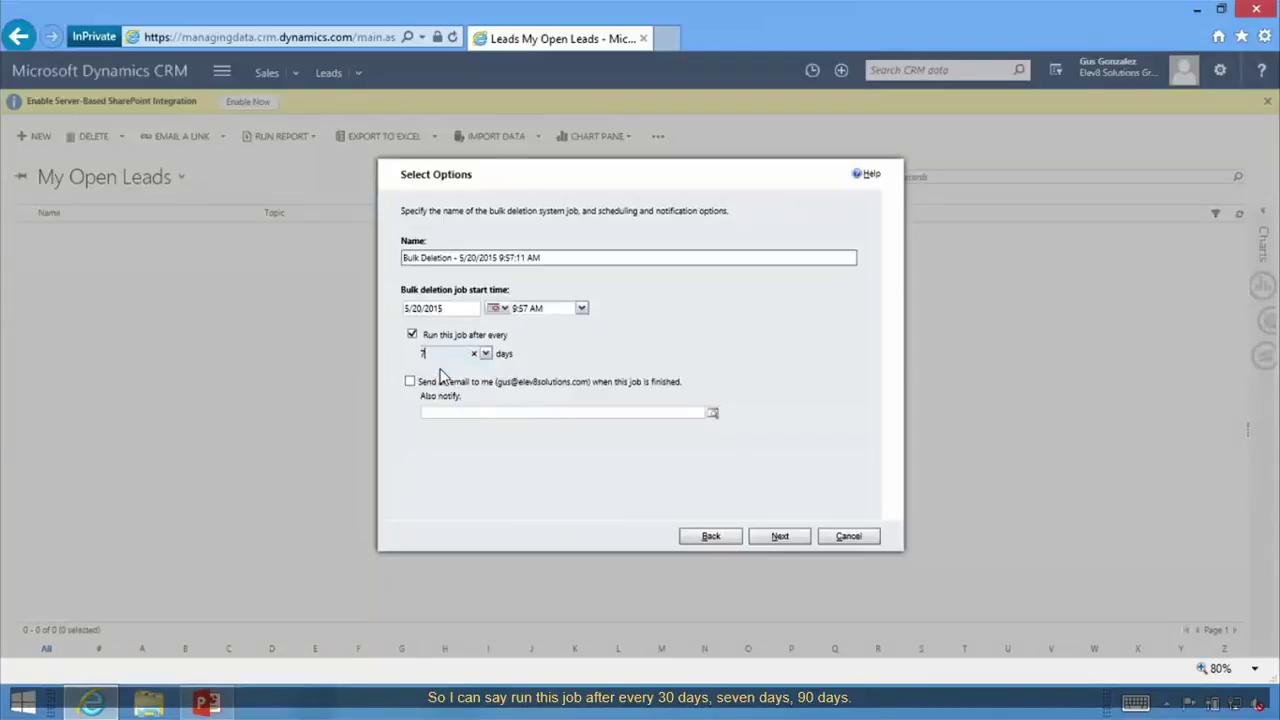
click(485, 354)
click(443, 355)
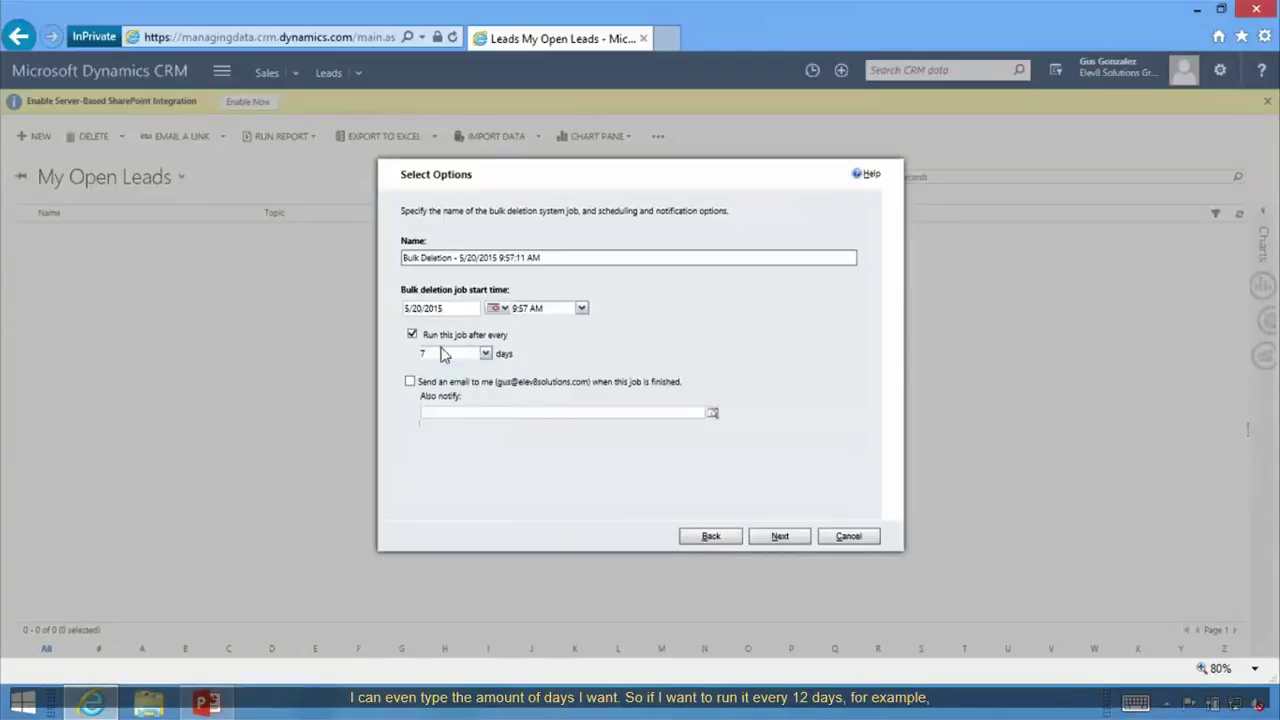
key(BackSpace)
text(12)
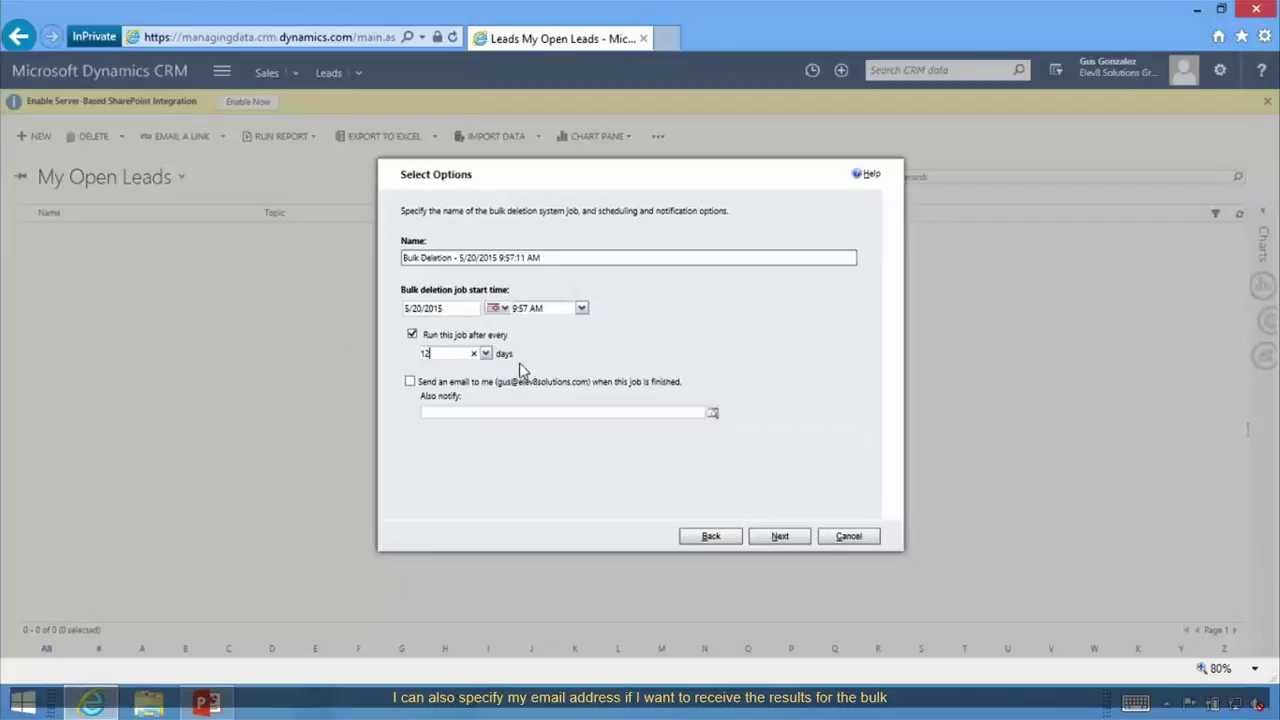
click(413, 335)
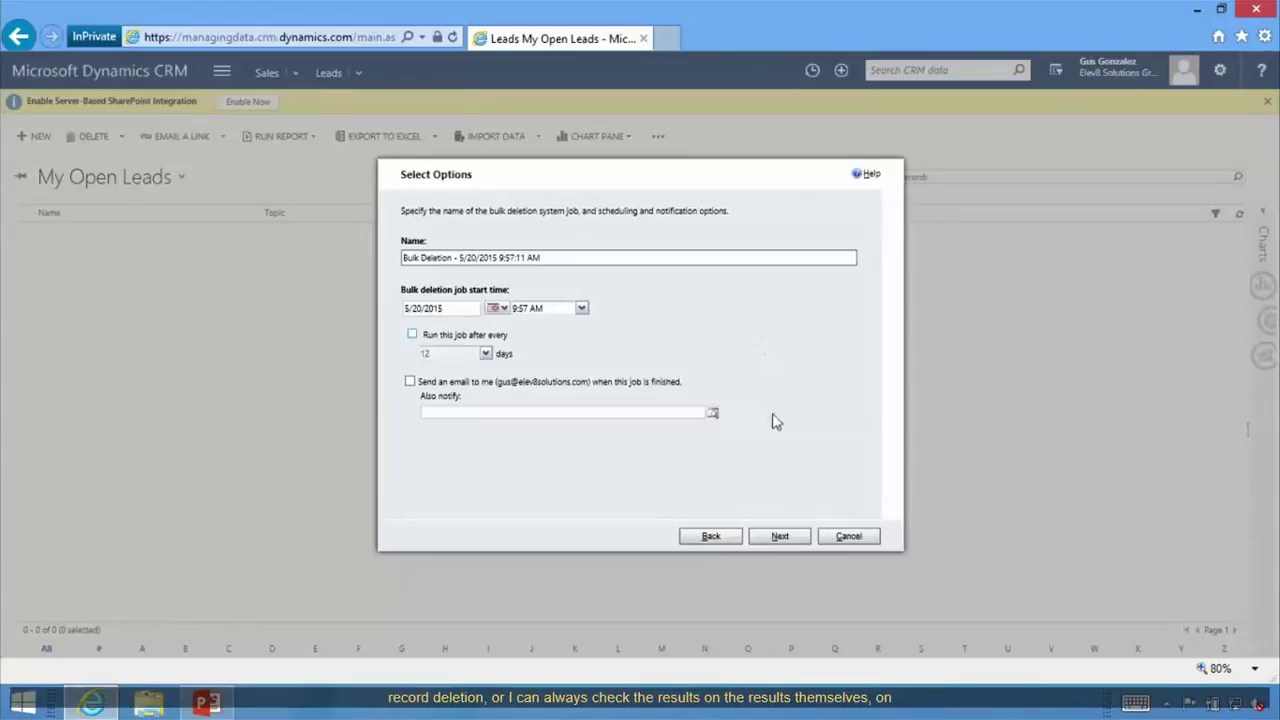
click(780, 538)
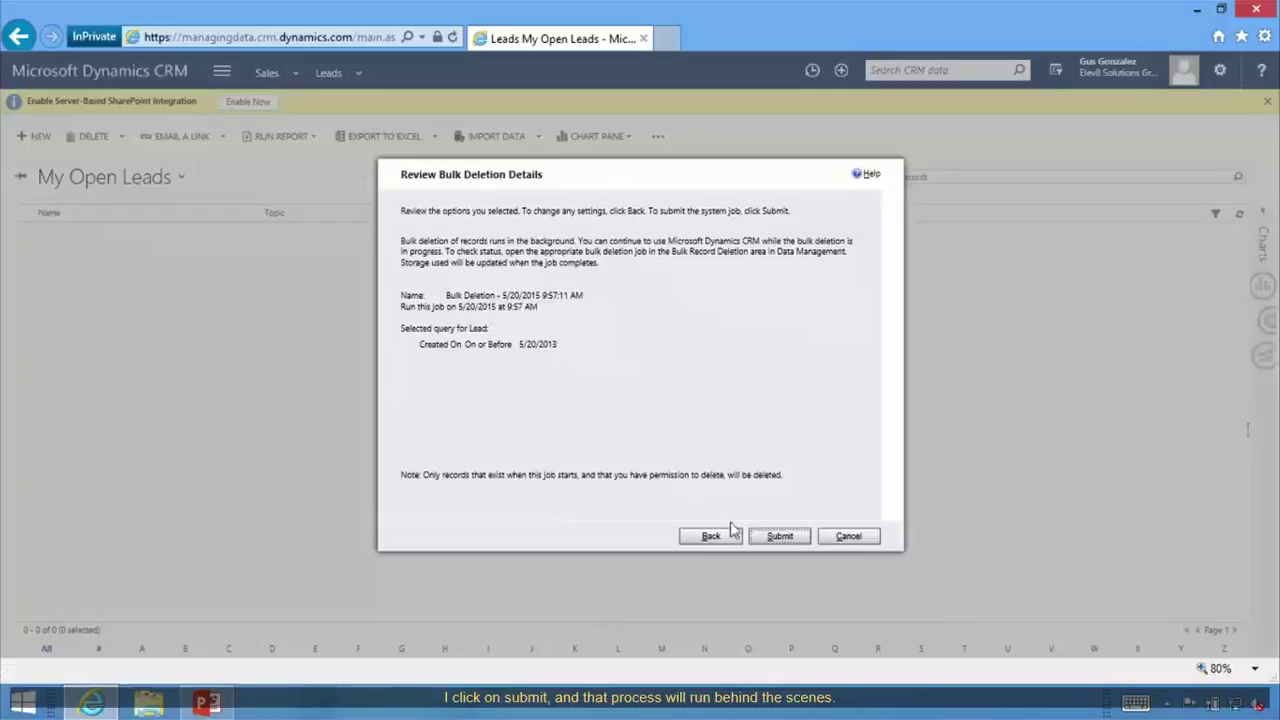
Submit the lead deletion job for records created on or before 5/20/2013.
click(779, 536)
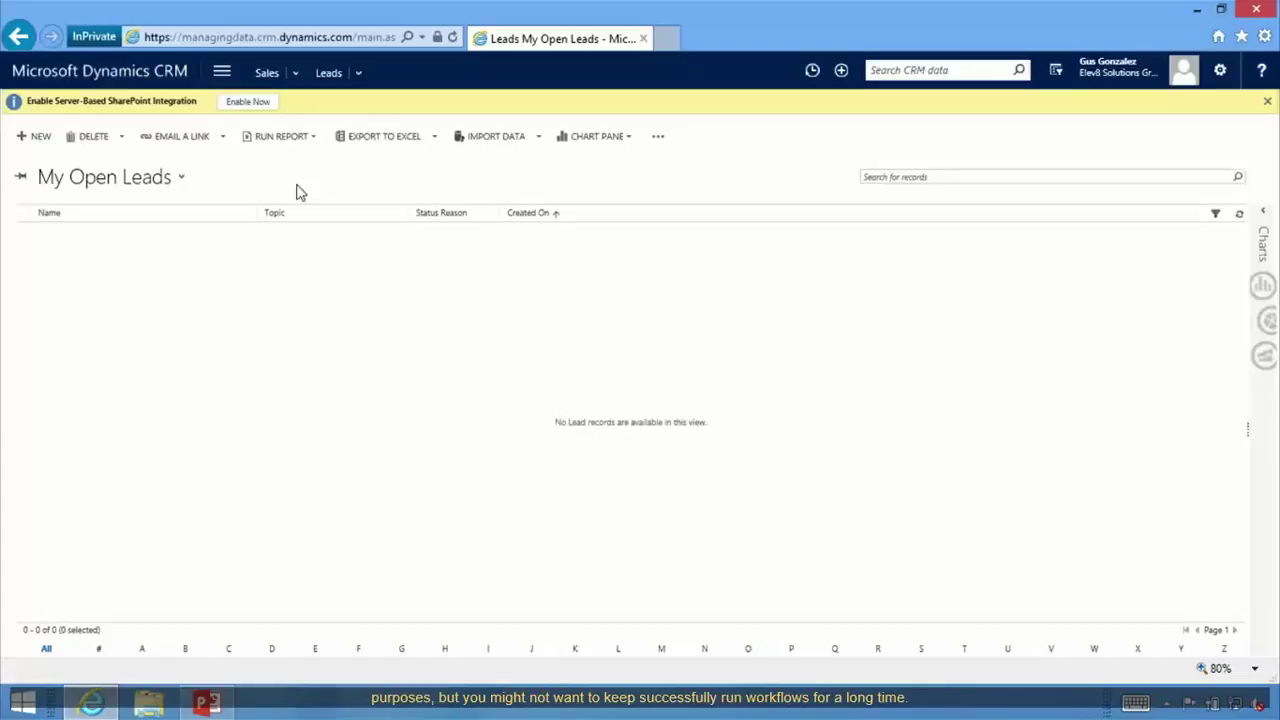
Go to Settings > Data Management > Bulk Record Deletion and select the 5/20/2015 9:57:11 AM job.
click(229, 73)
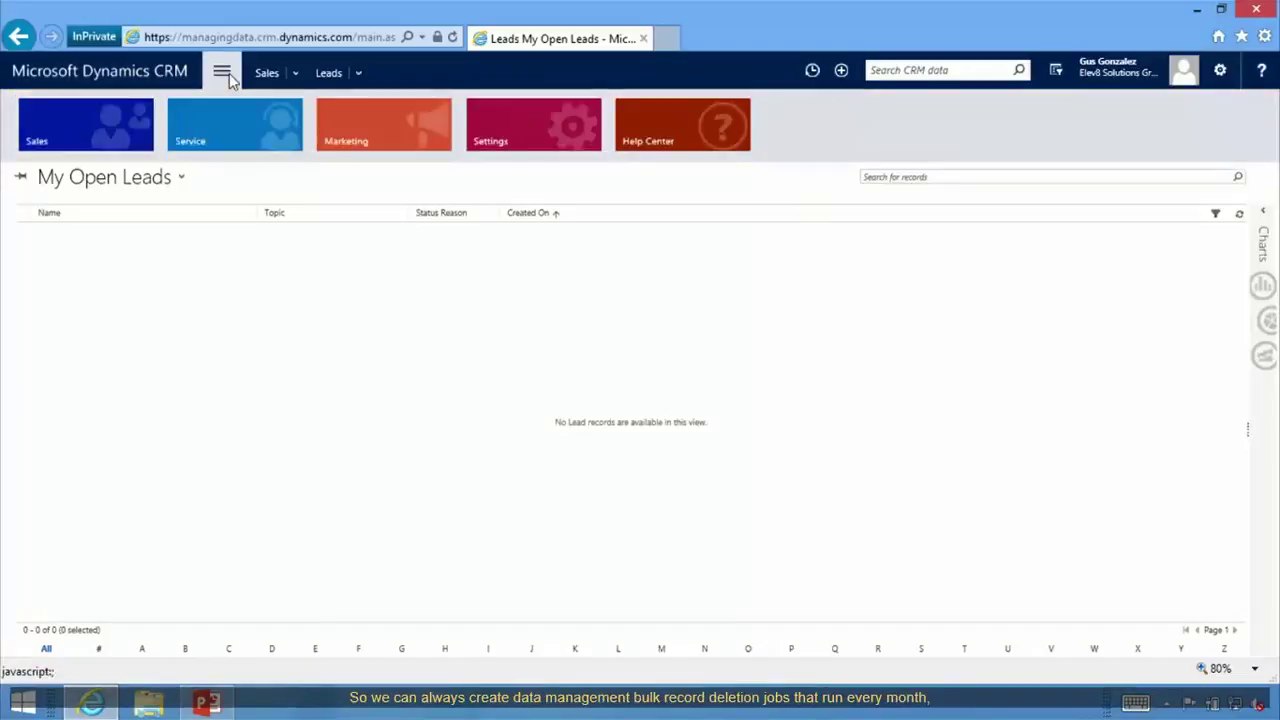
click(515, 125)
click(393, 276)
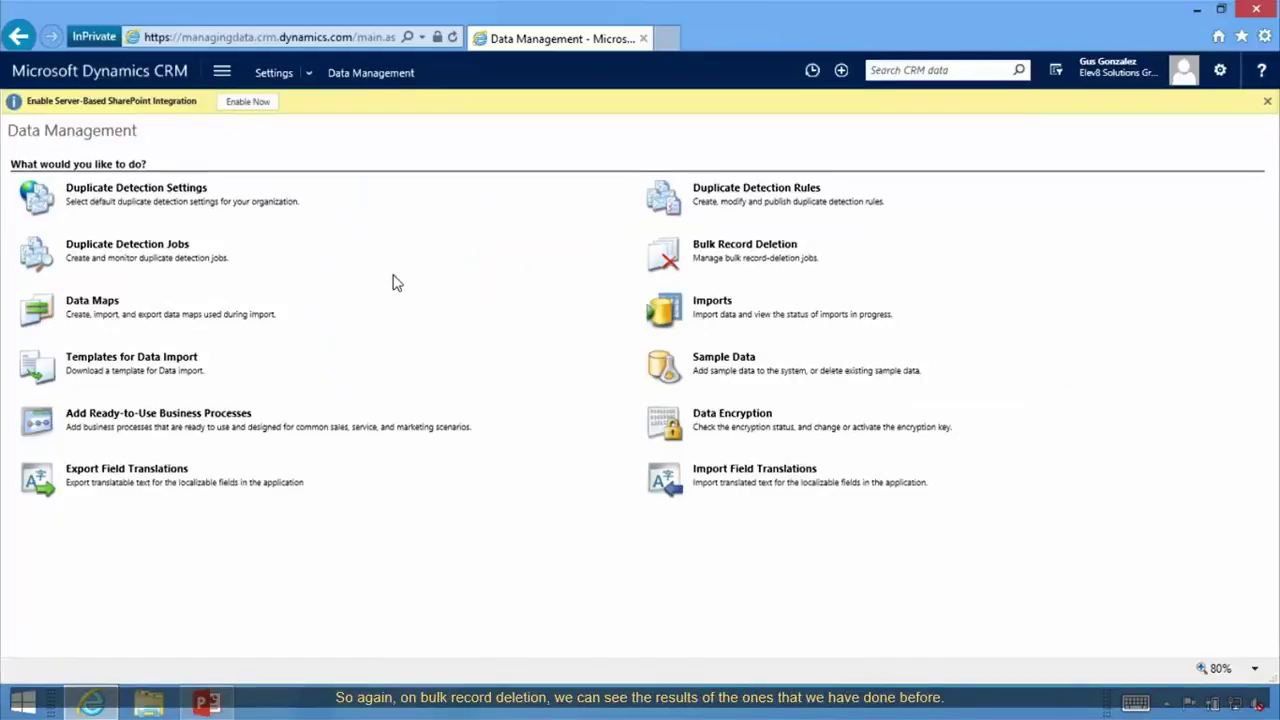
click(733, 257)
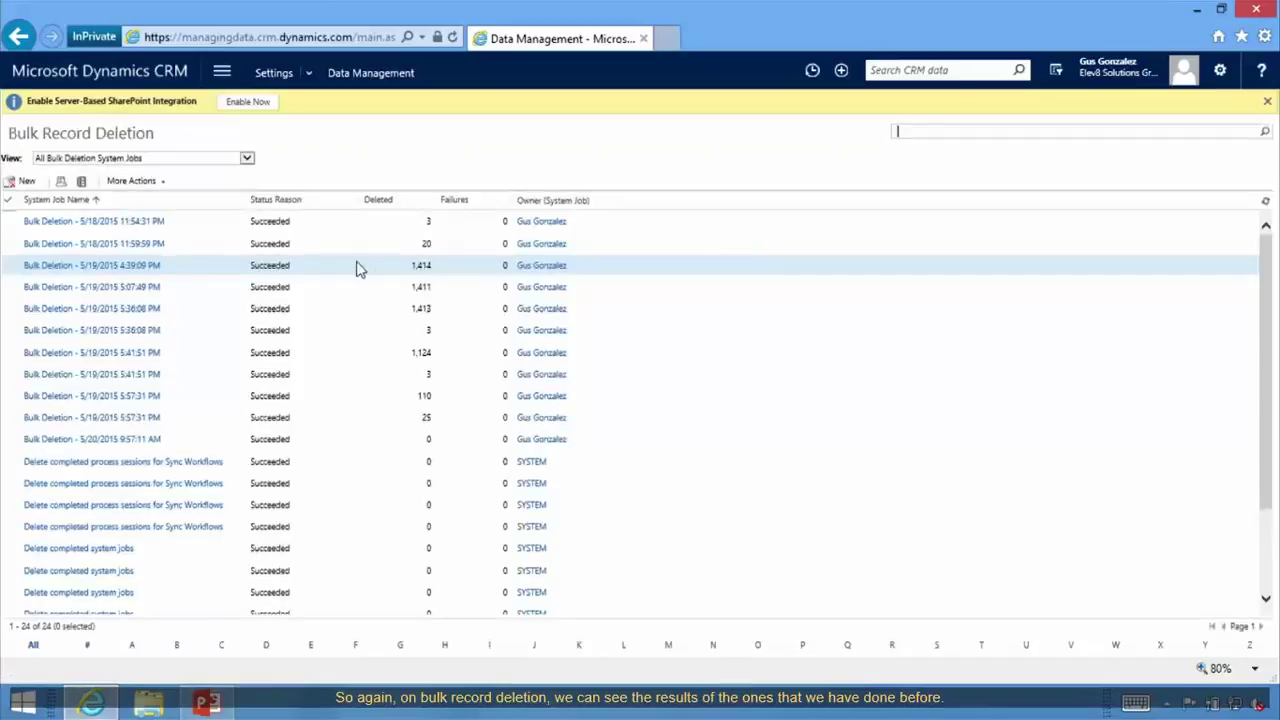
scroll(350, 407, down, 2)
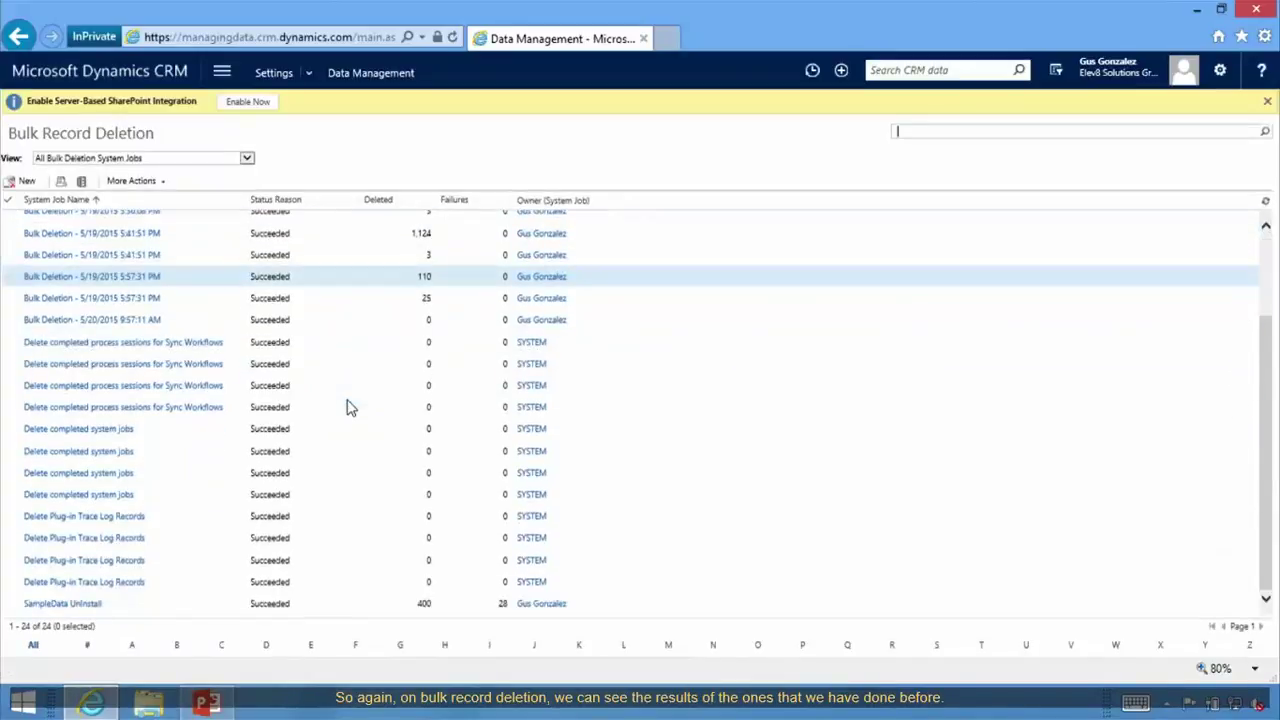
click(230, 320)
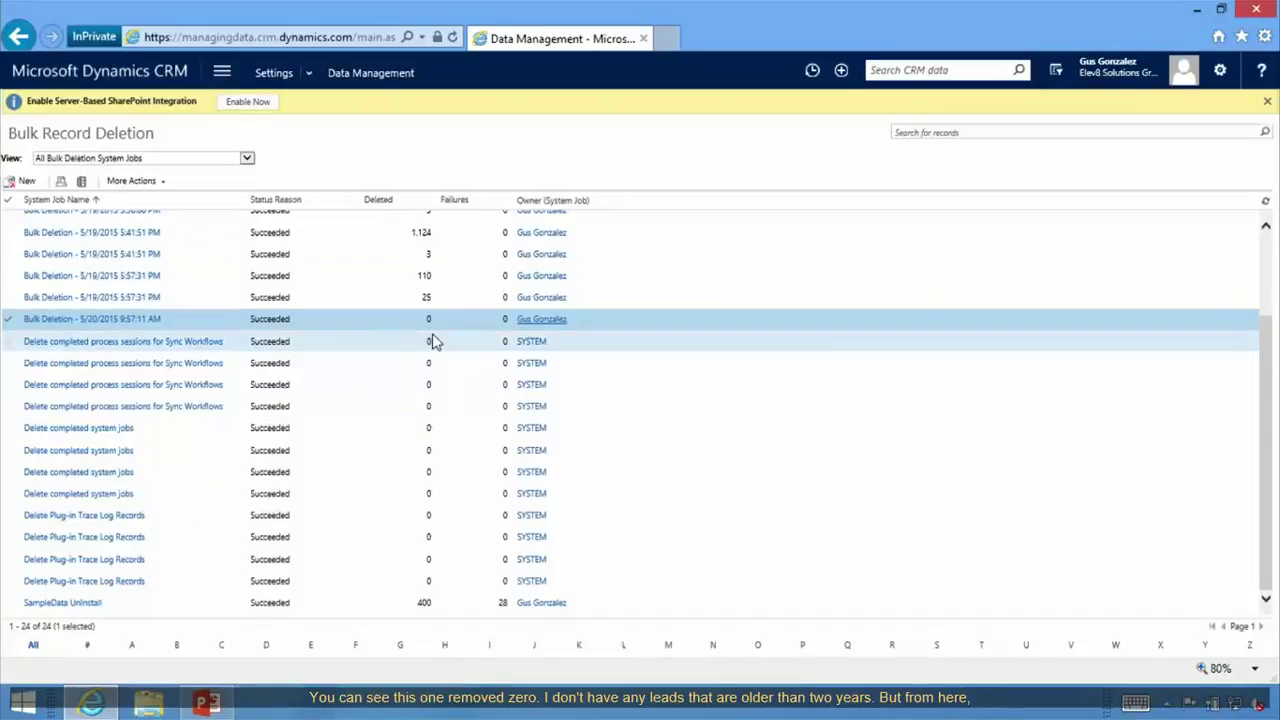
scroll(434, 337, up, 3)
Start a new Bulk Deletion Wizard and choose System Jobs as the records to delete.
click(30, 182)
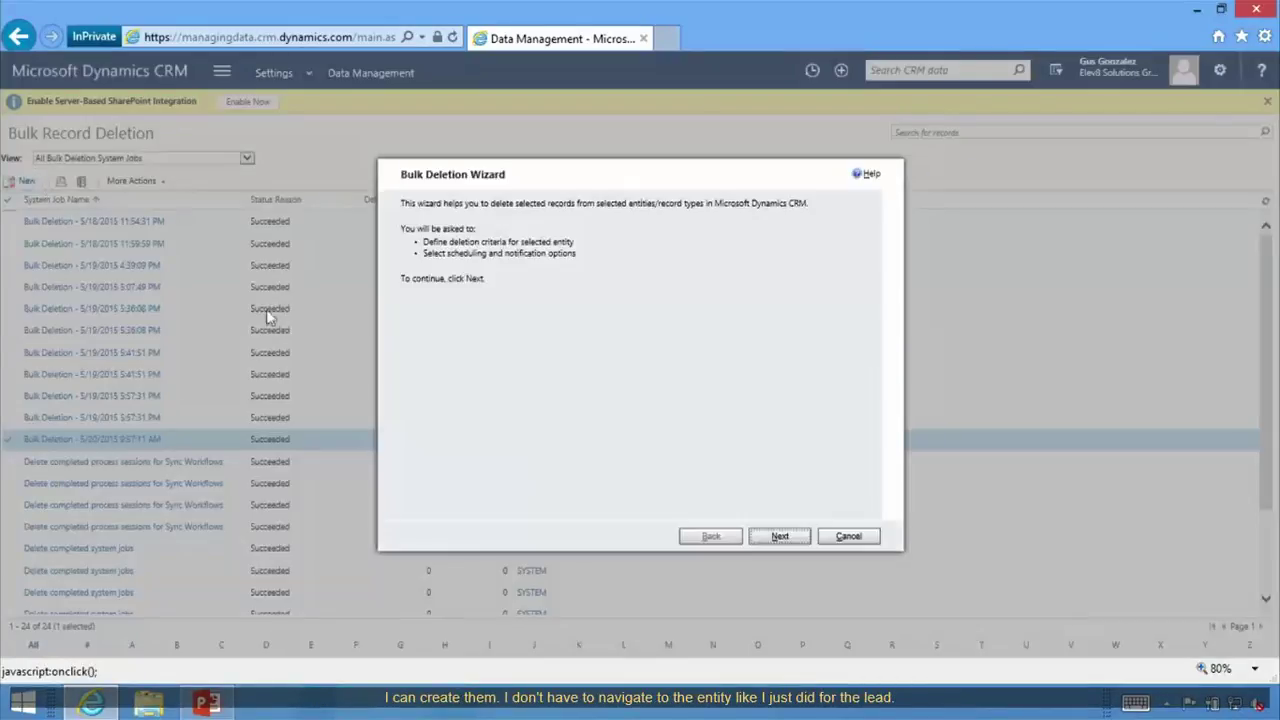
click(776, 540)
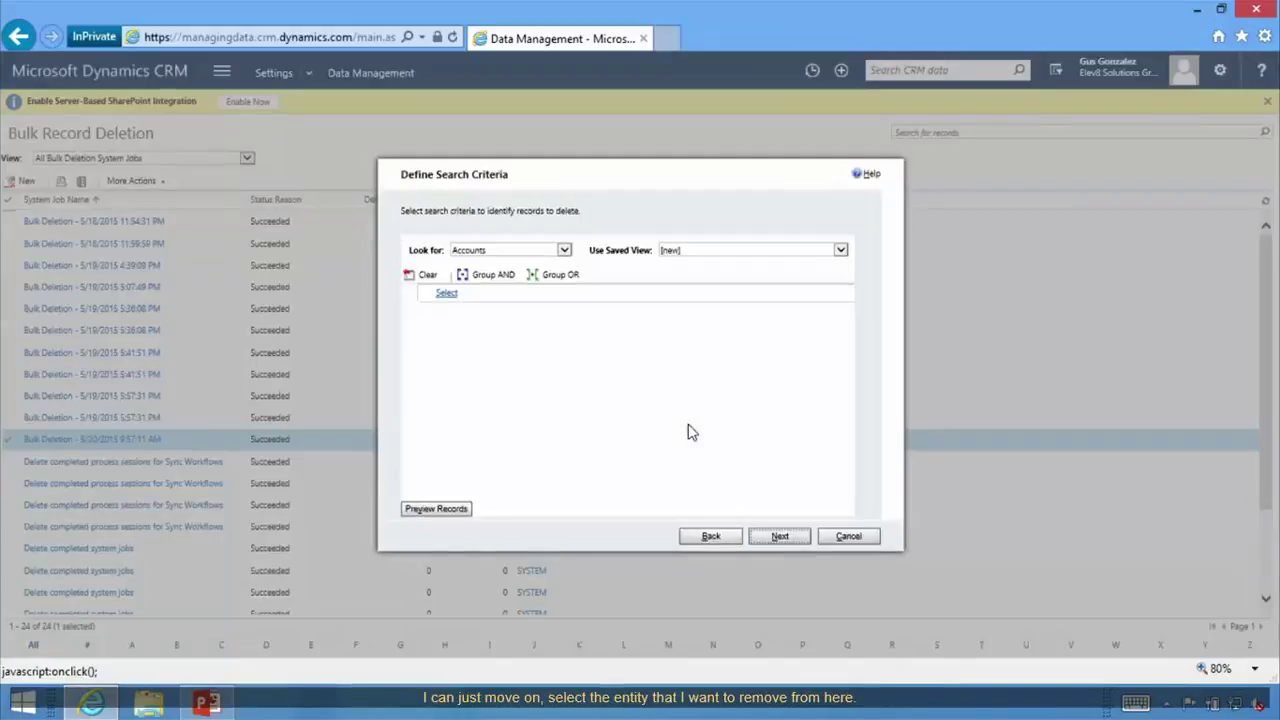
click(536, 252)
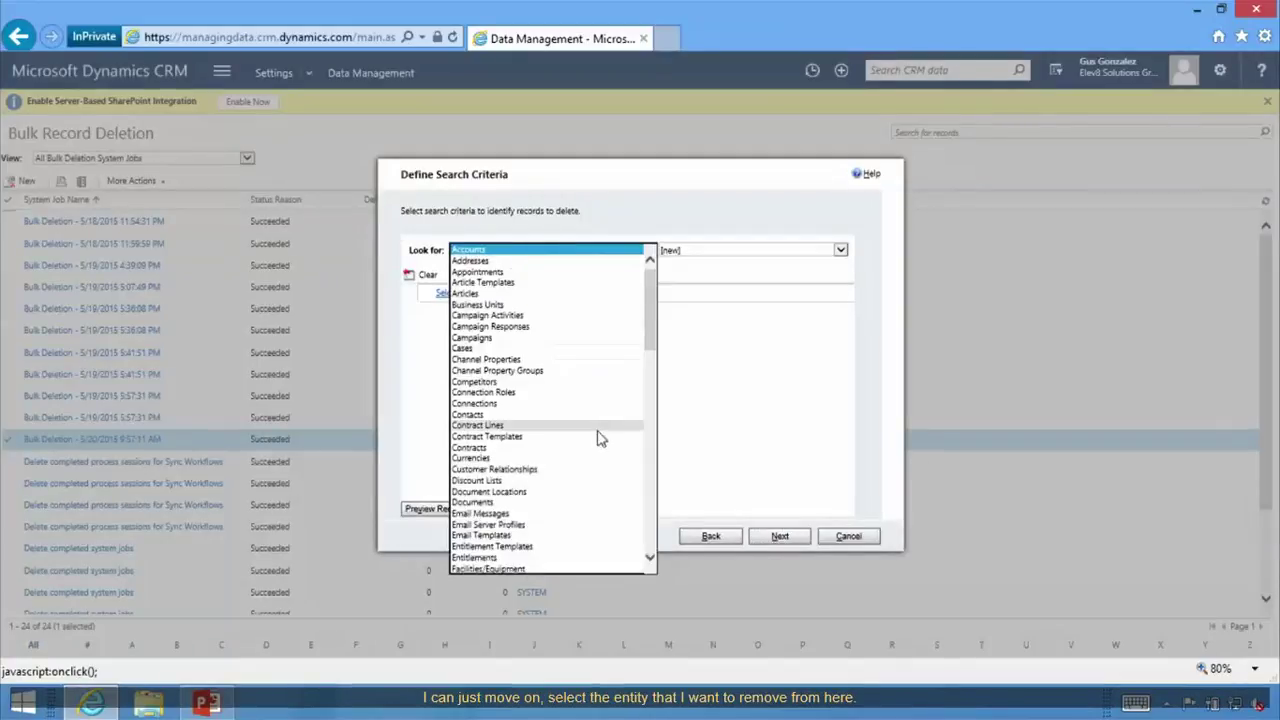
scroll(600, 437, down, 7)
scroll(600, 437, down, 12)
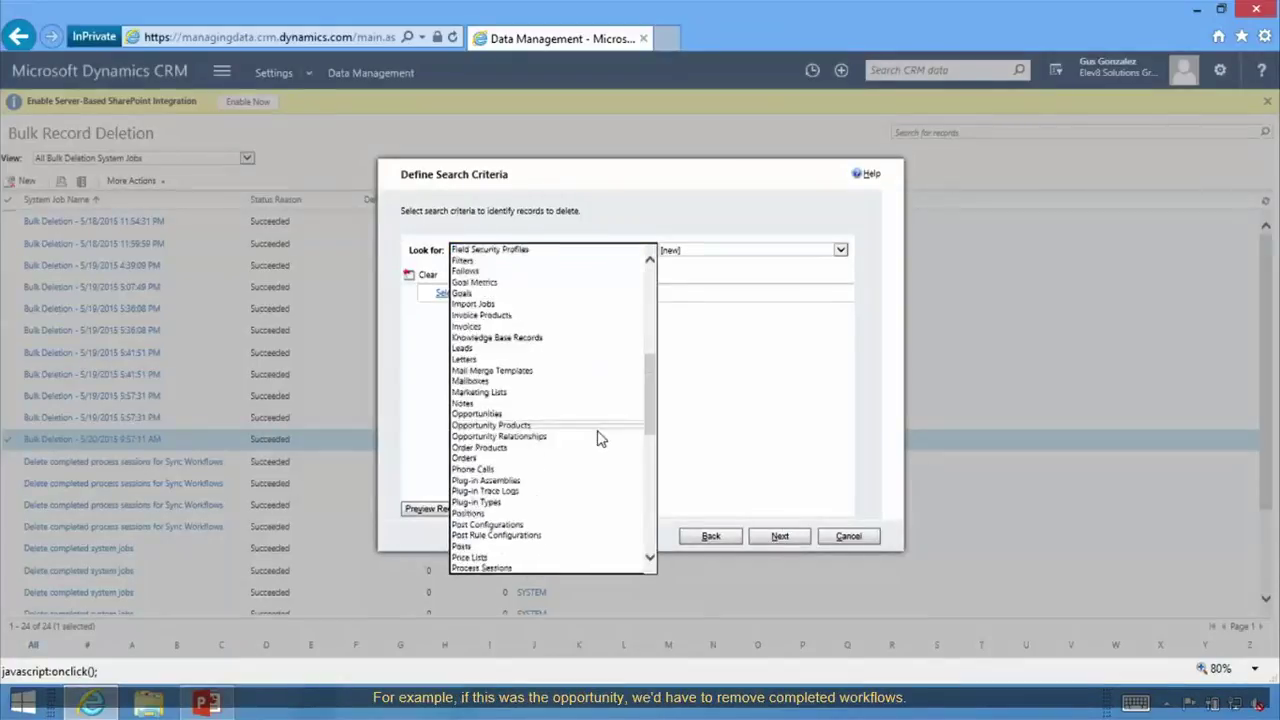
scroll(598, 438, down, 5)
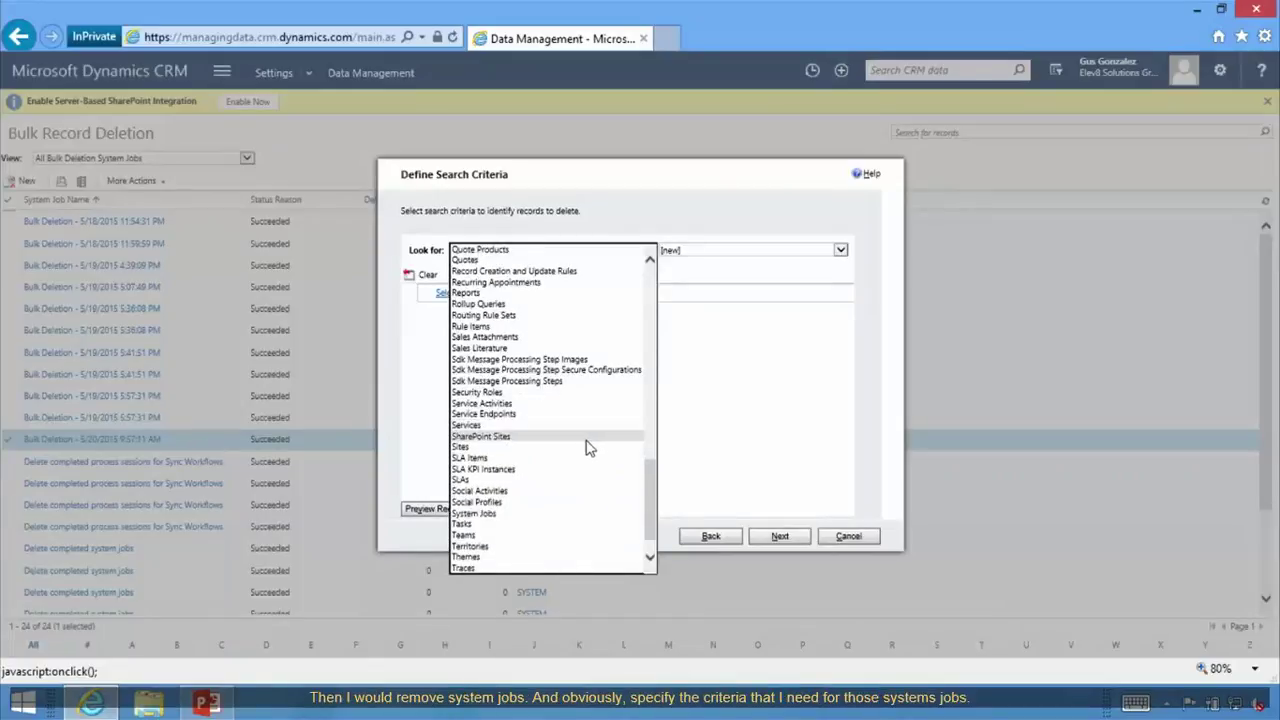
scroll(586, 445, down, 1)
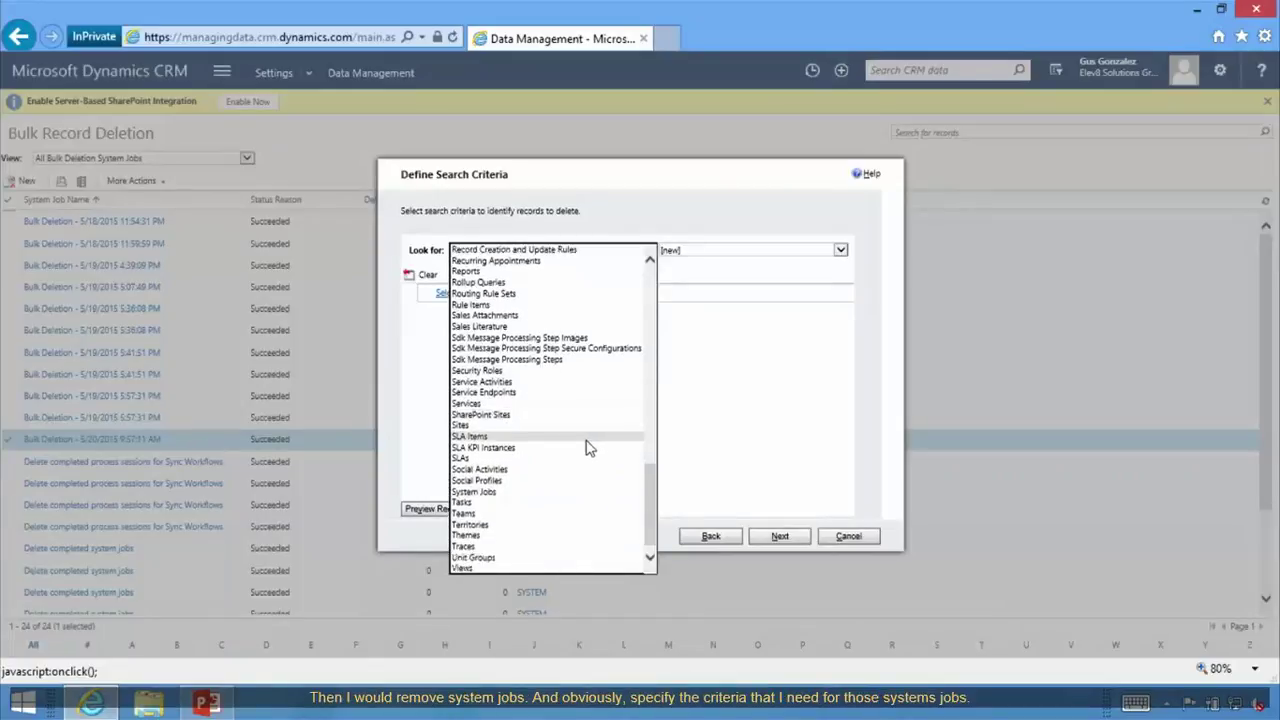
click(478, 492)
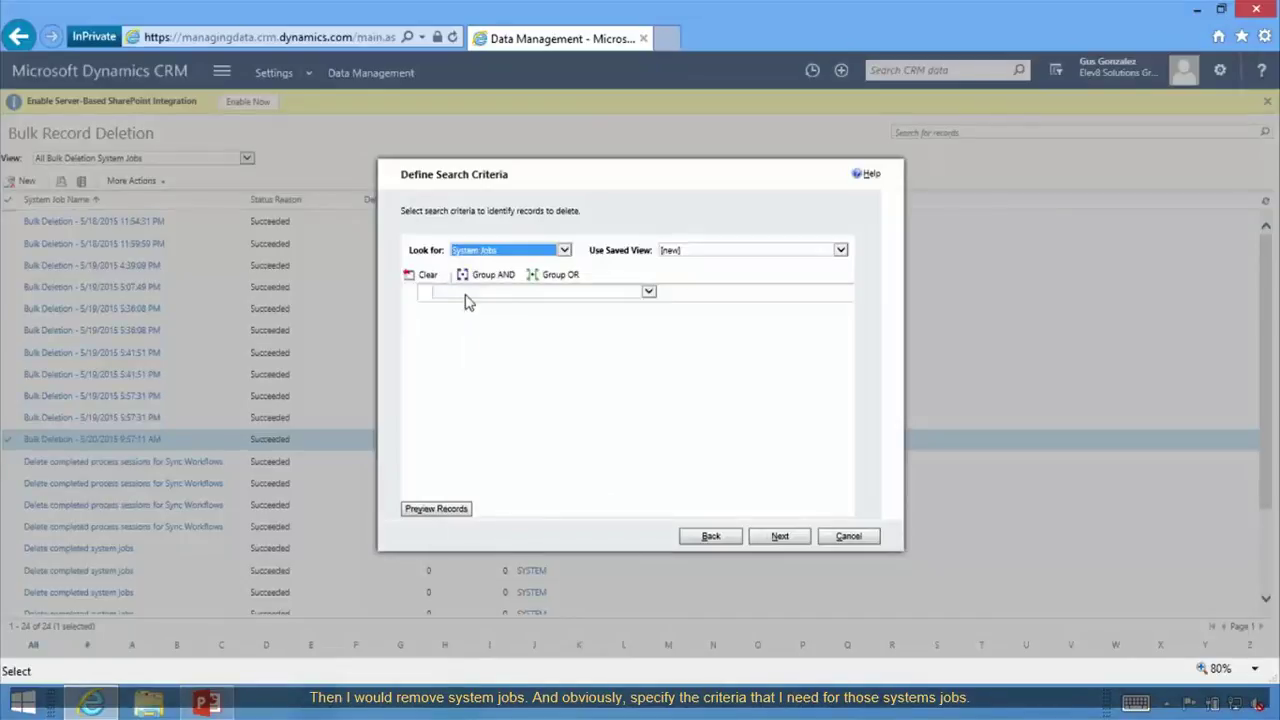
Add a Created On condition using Older Than X Months with value 1.
mouse_move(527, 297)
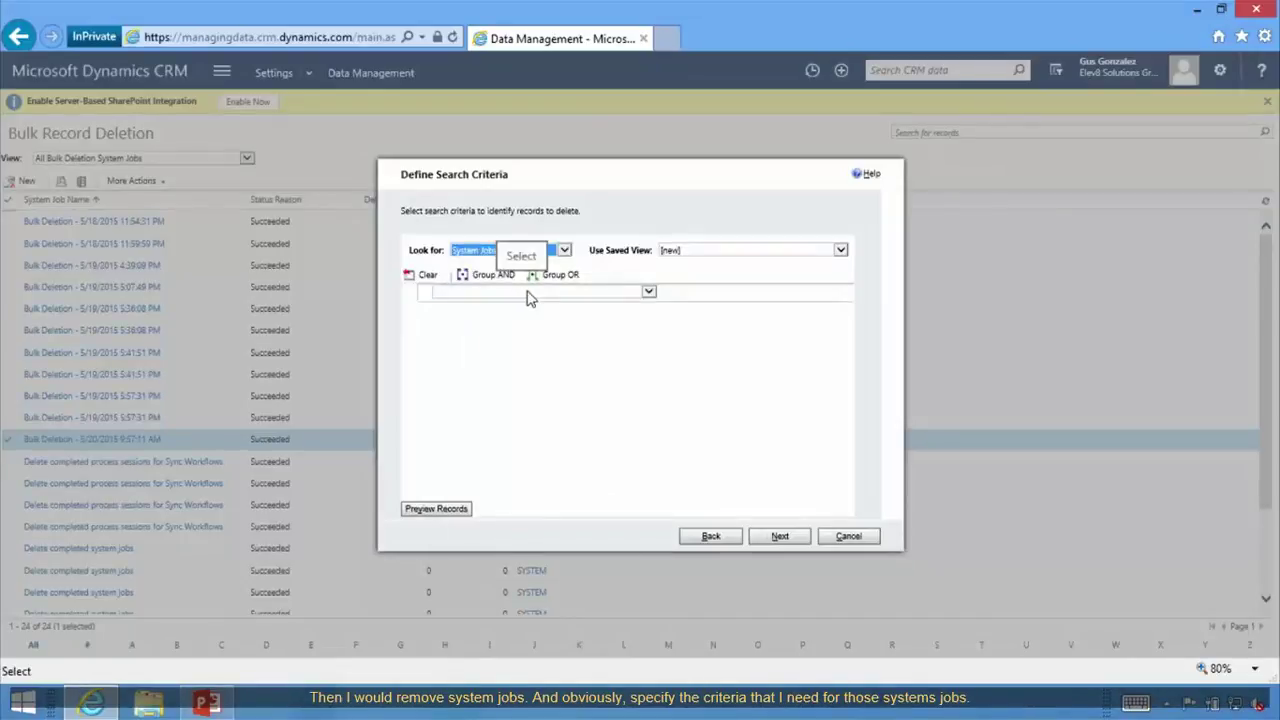
click(530, 292)
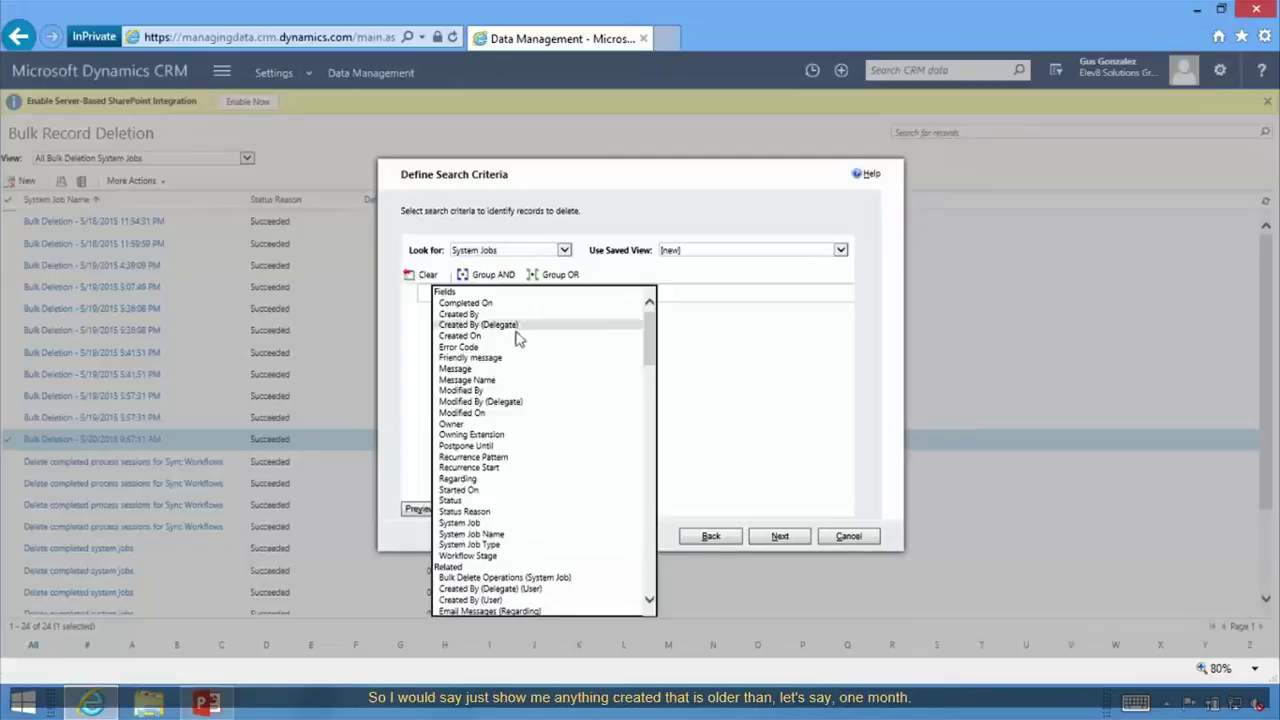
click(511, 334)
click(590, 295)
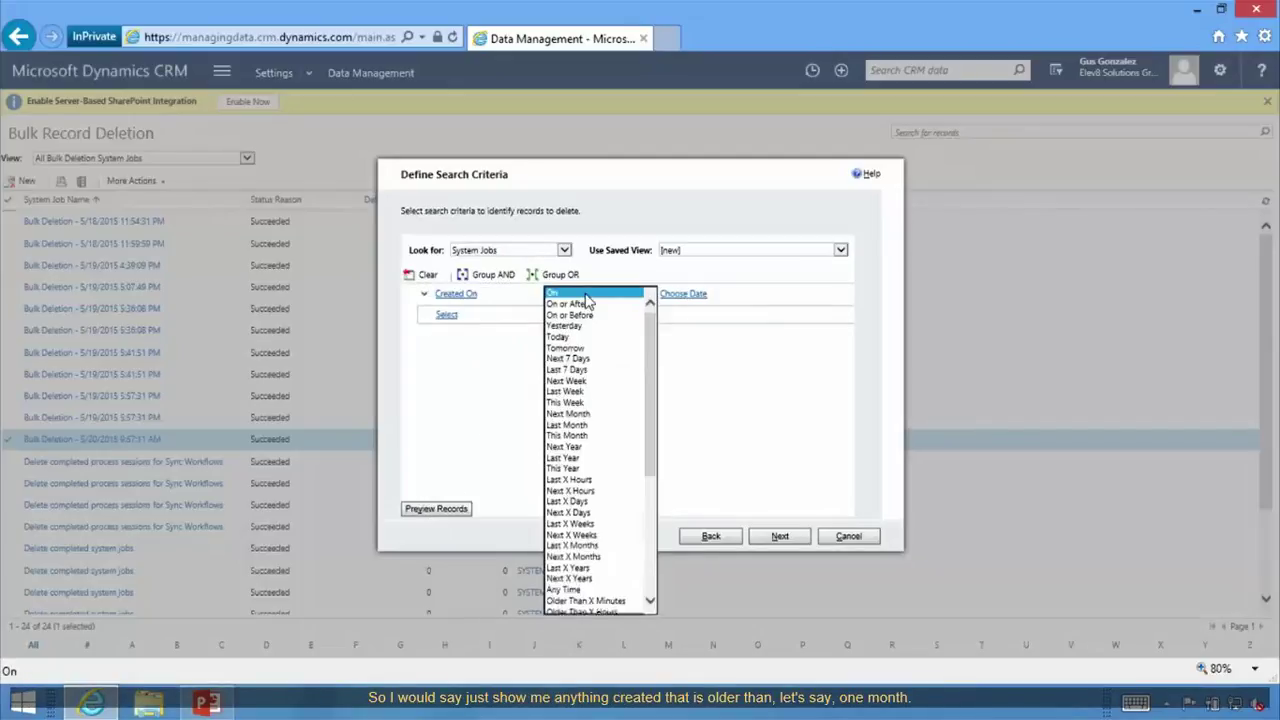
drag(652, 376, 643, 513)
click(627, 510)
click(689, 293)
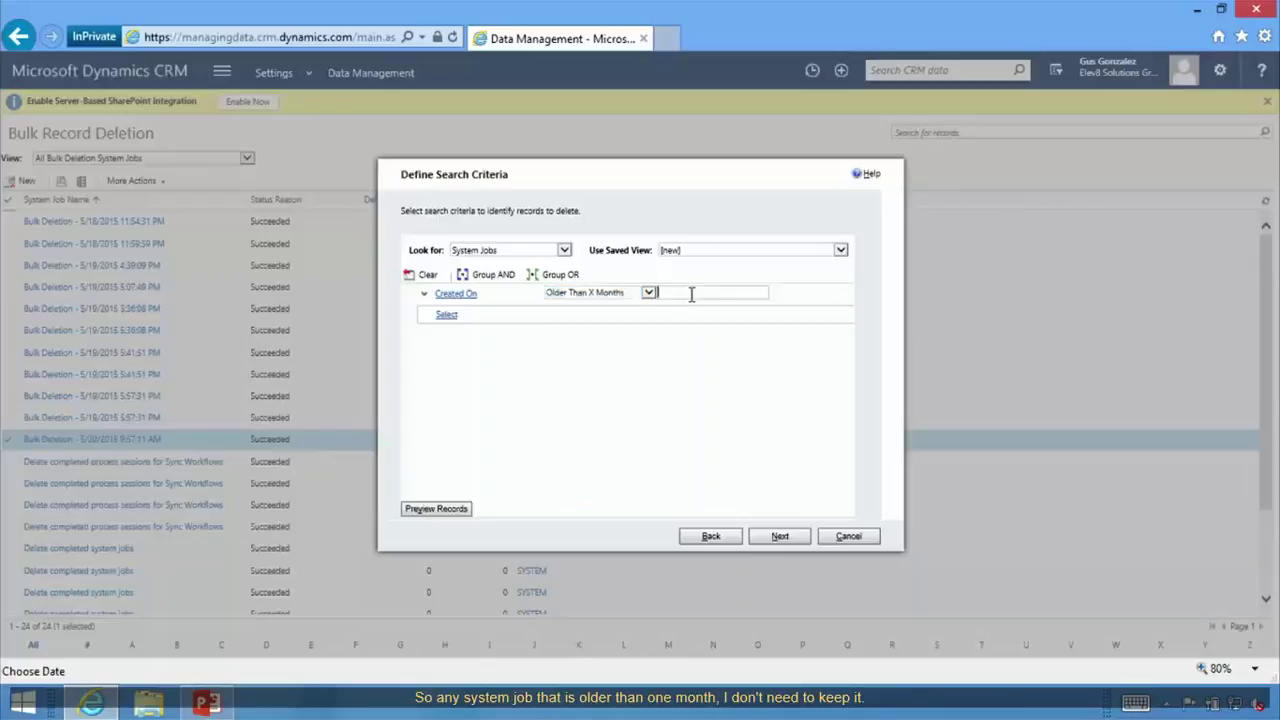
text(1)
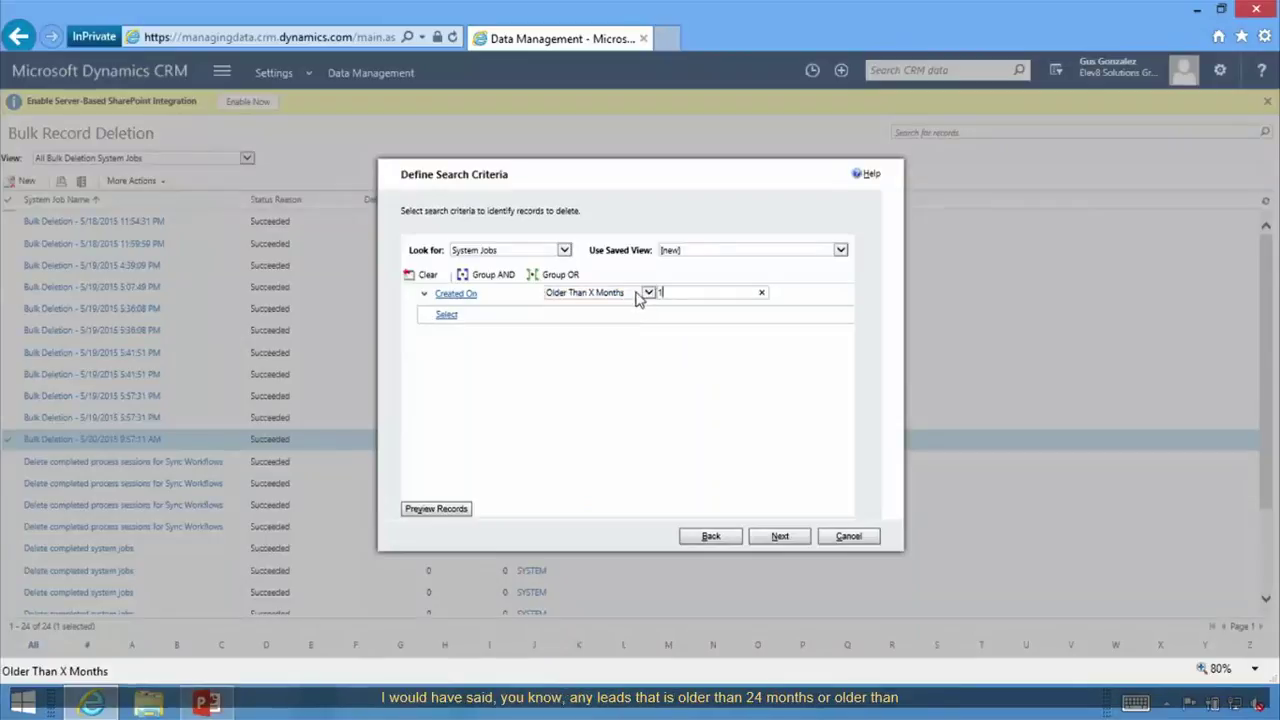
click(645, 294)
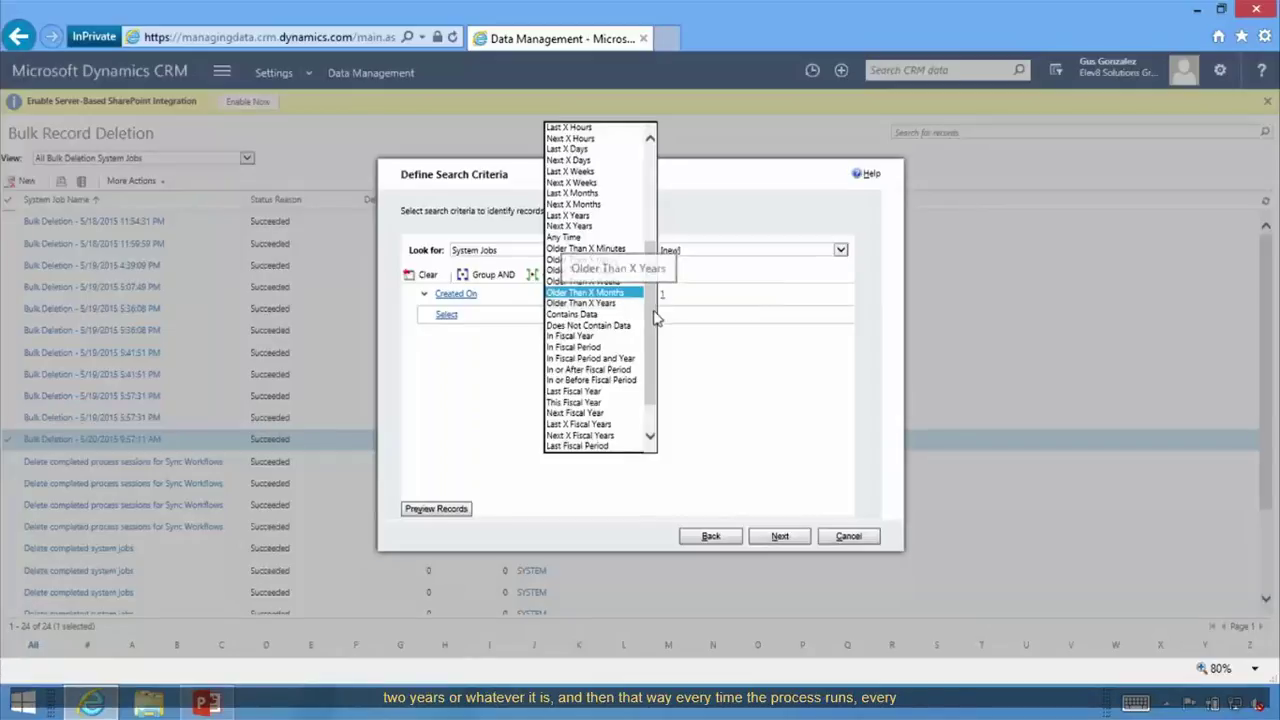
click(686, 324)
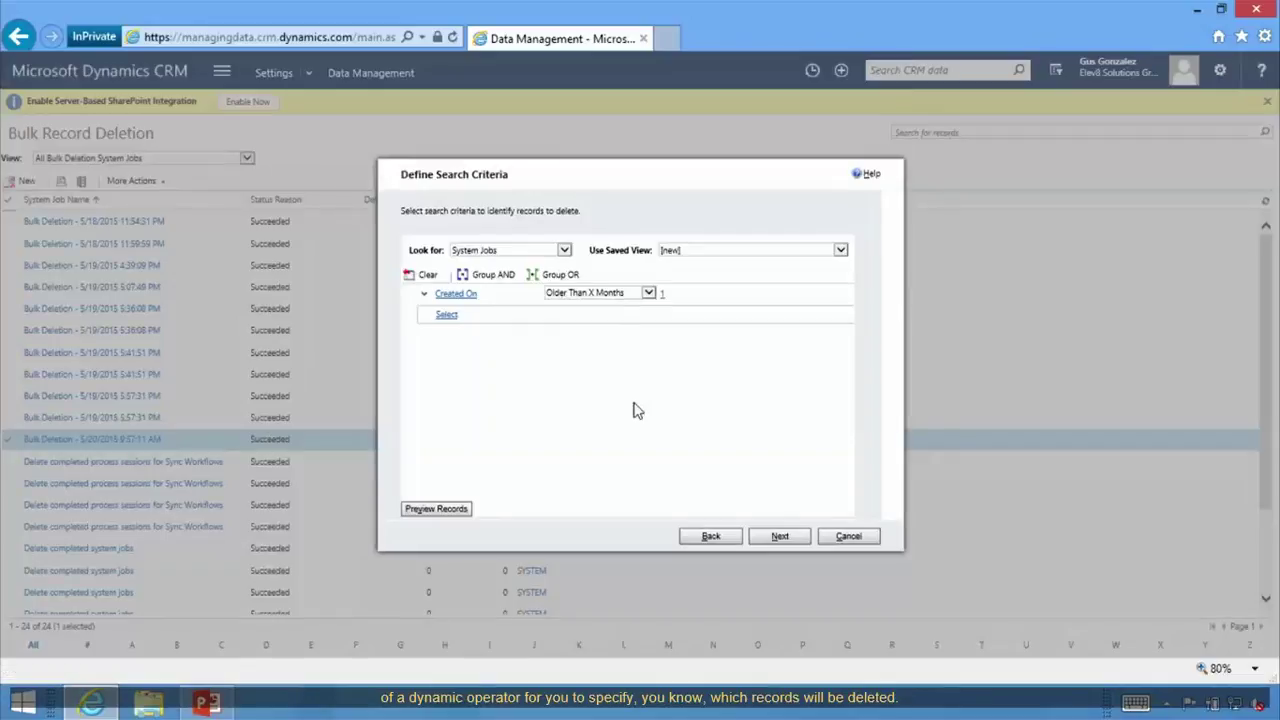
click(634, 318)
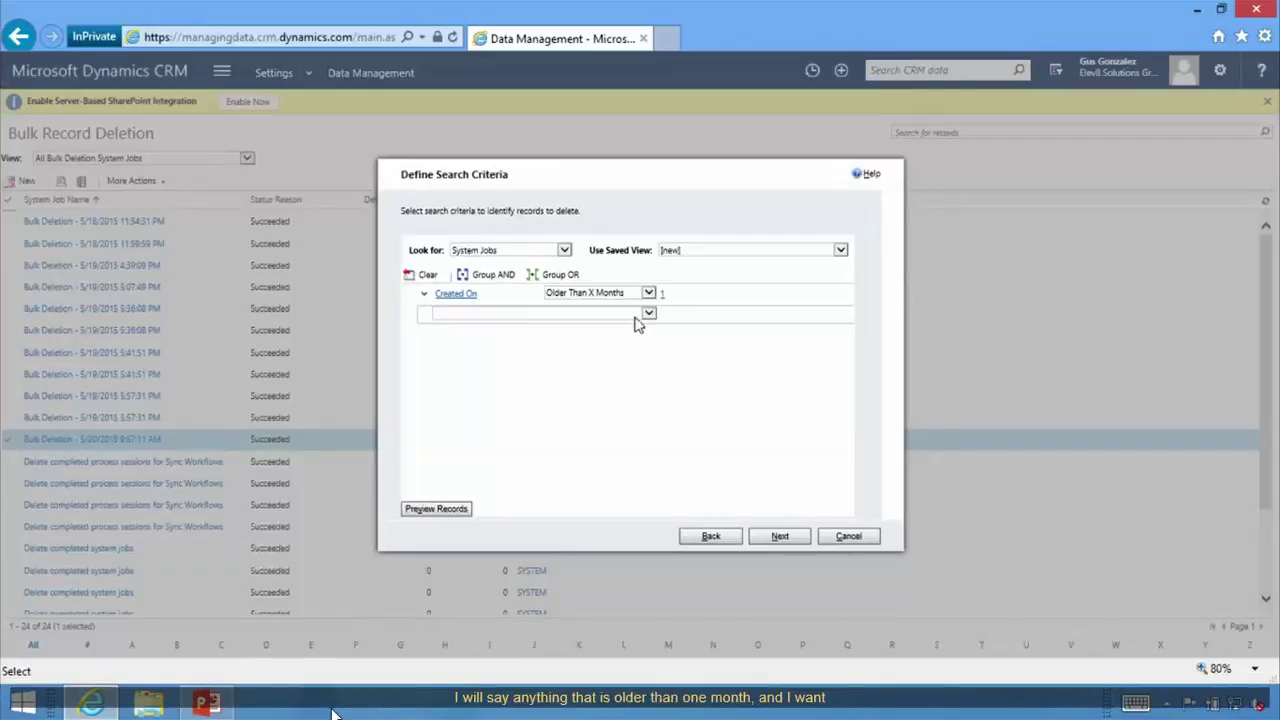
Set the job to repeat every 30 days and name it 'System Jobs Deletion (Monthly)'.
click(782, 538)
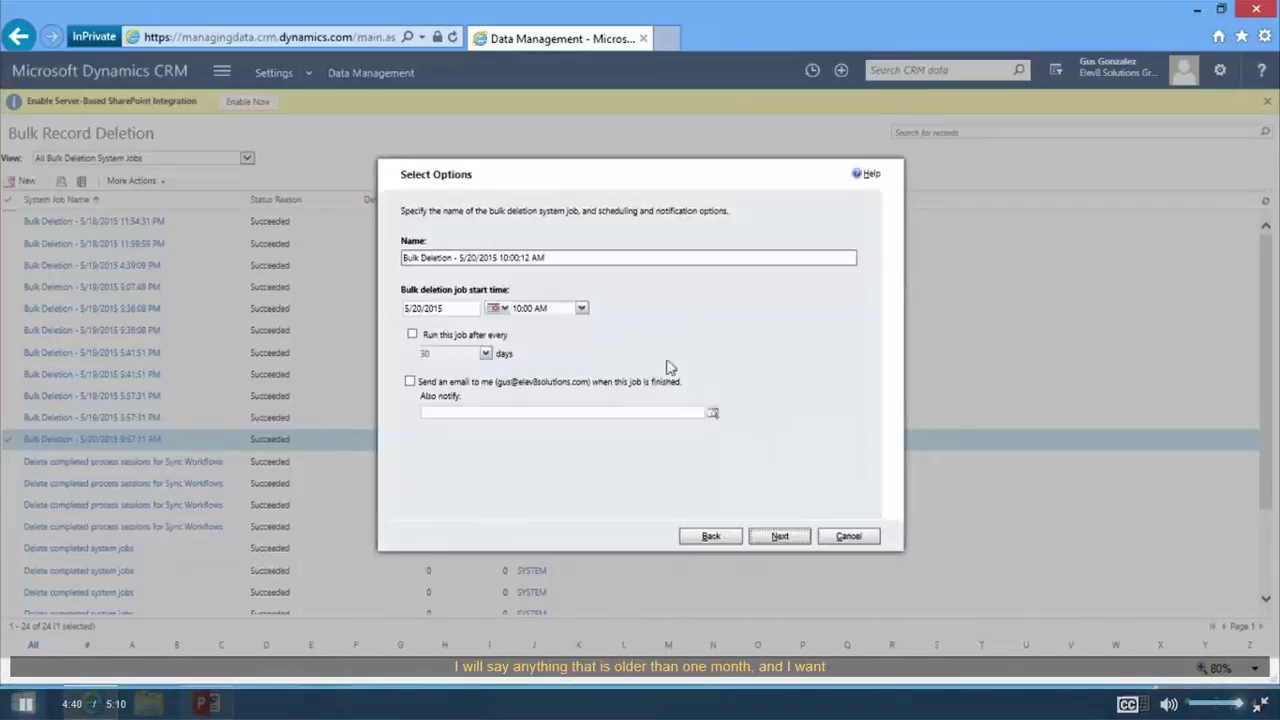
click(413, 334)
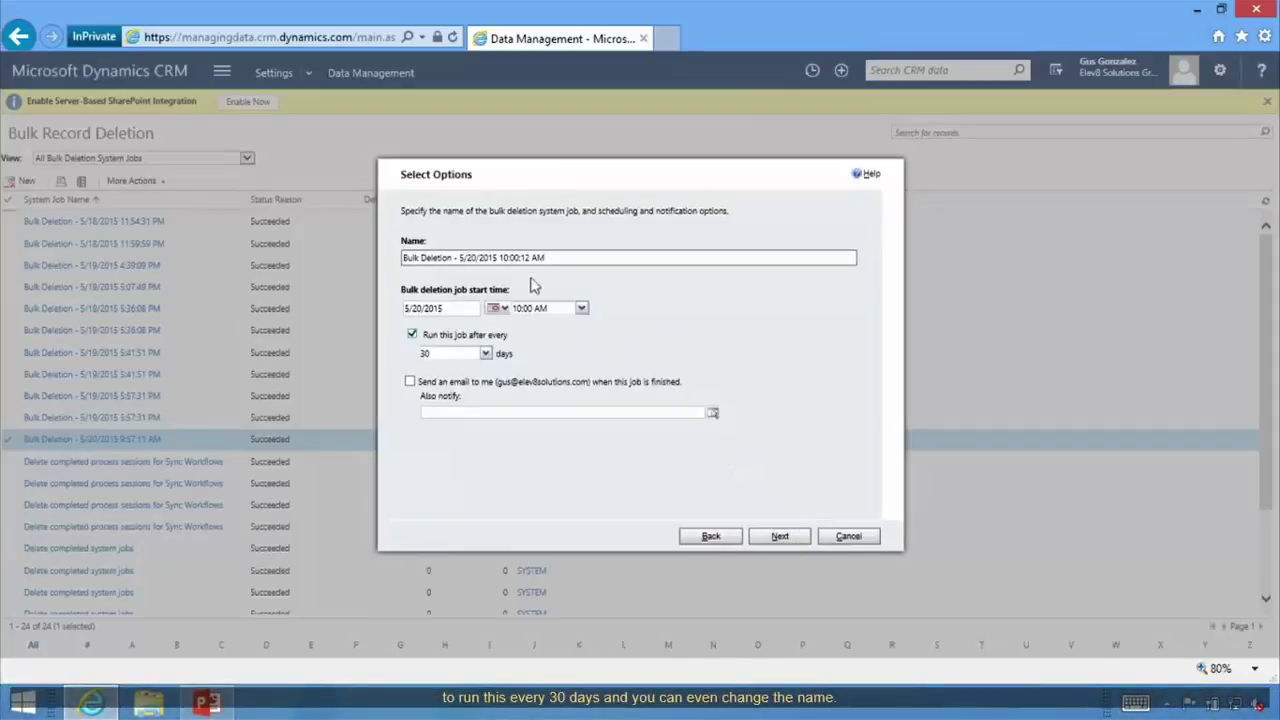
drag(634, 256, 368, 252)
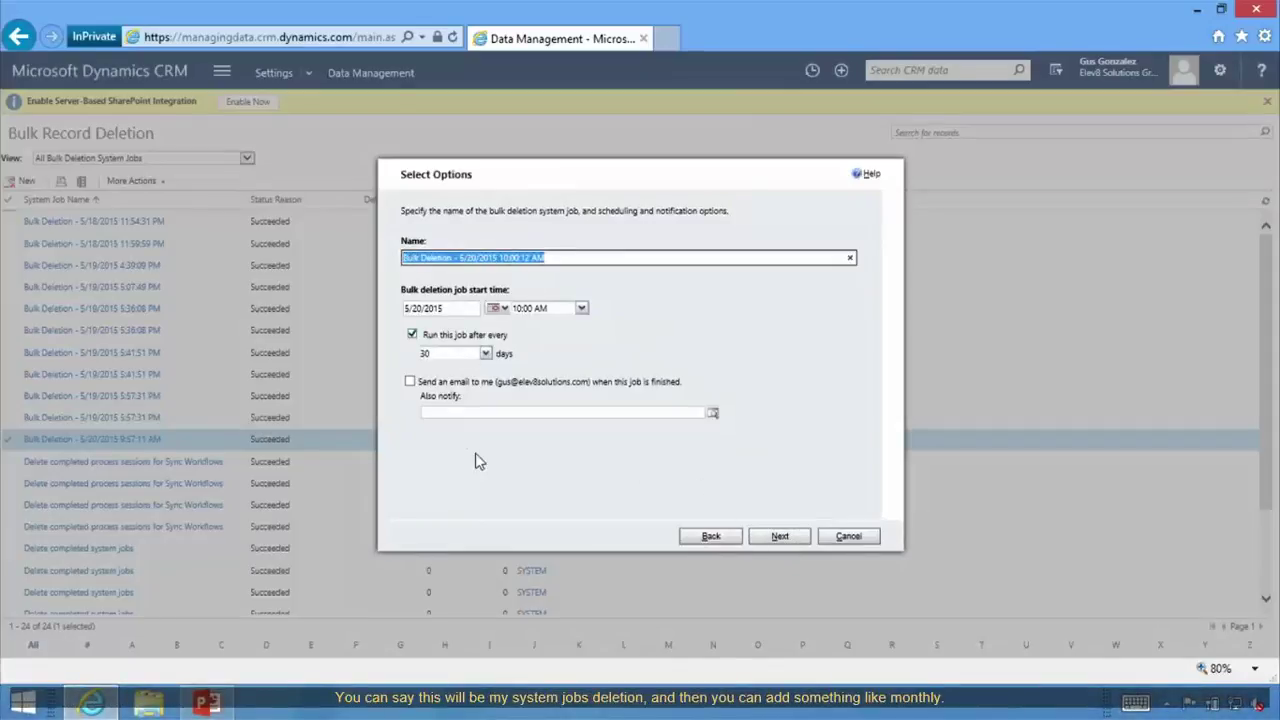
key(BackSpace)
text(System Jo)
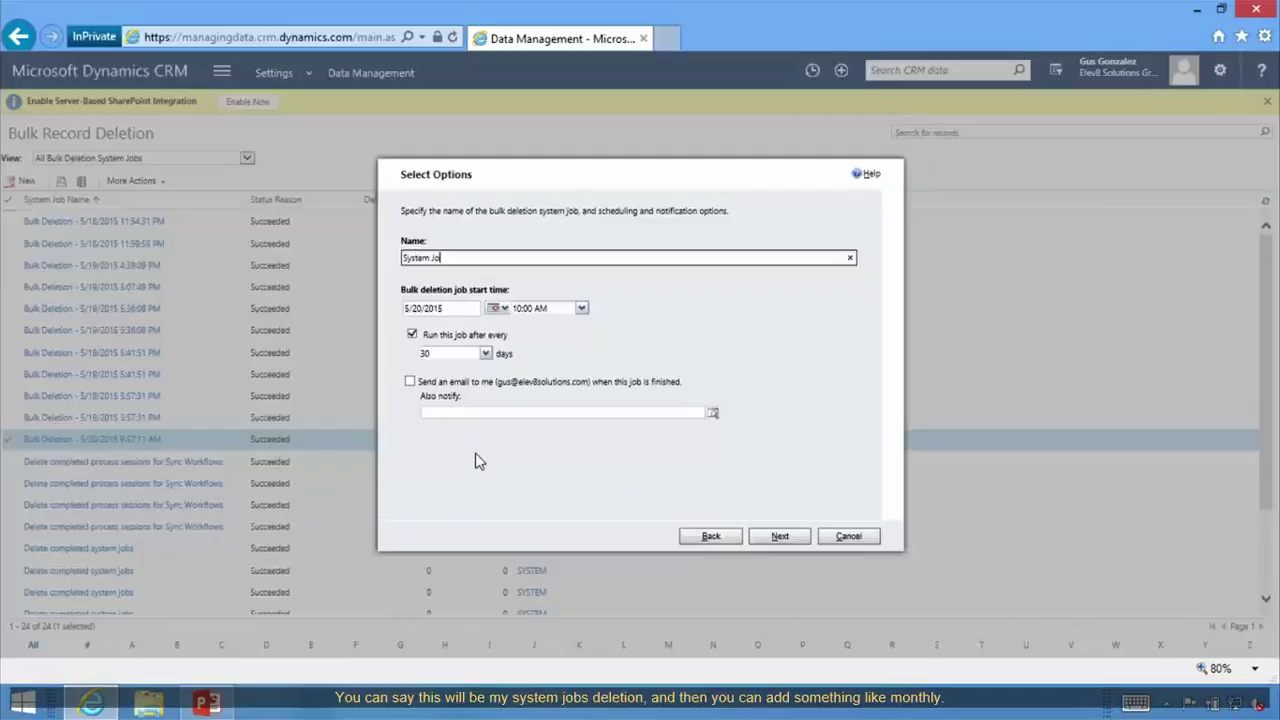
text(bs Deletion (Monthly))
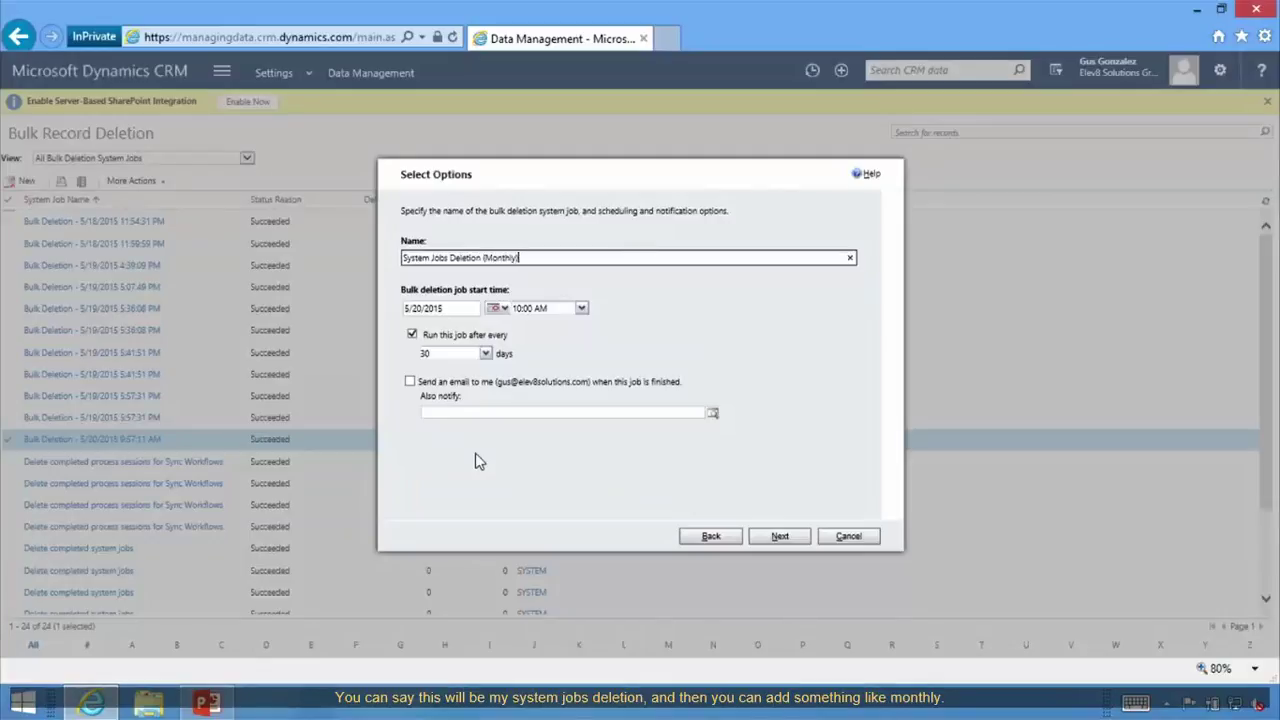
Review the System Jobs Deletion (Monthly) details and submit the job.
click(781, 540)
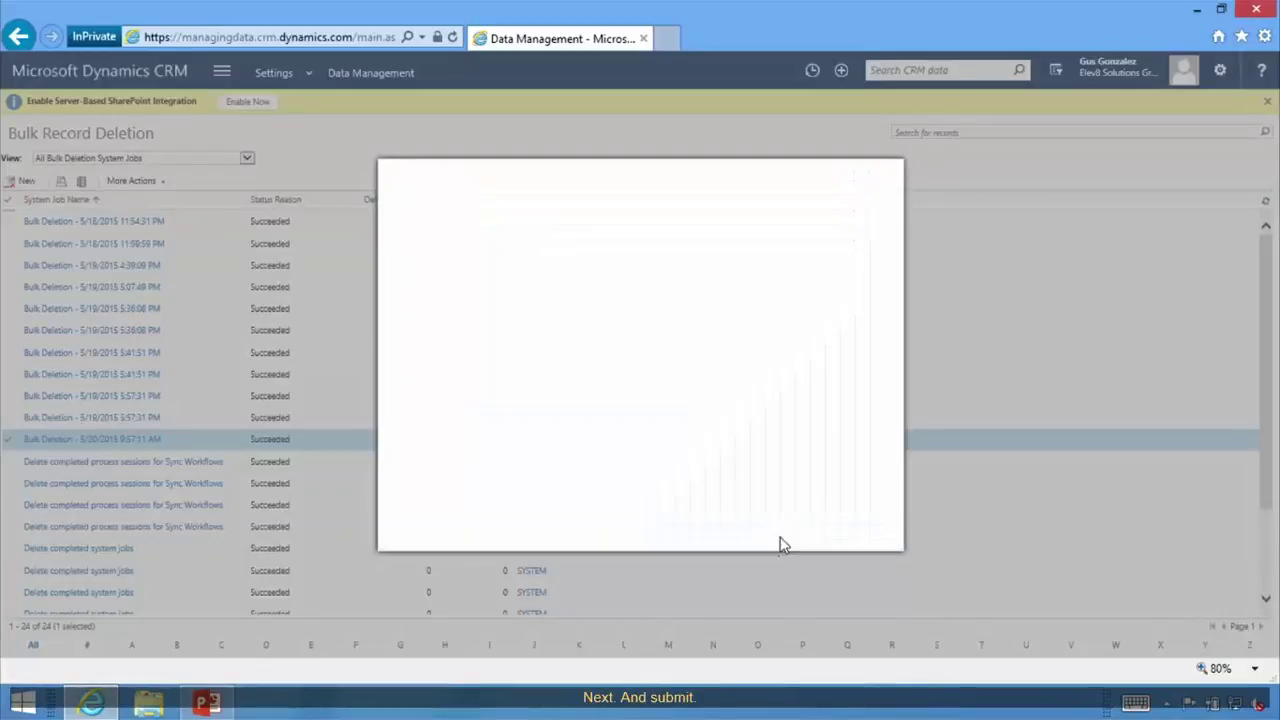
click(782, 543)
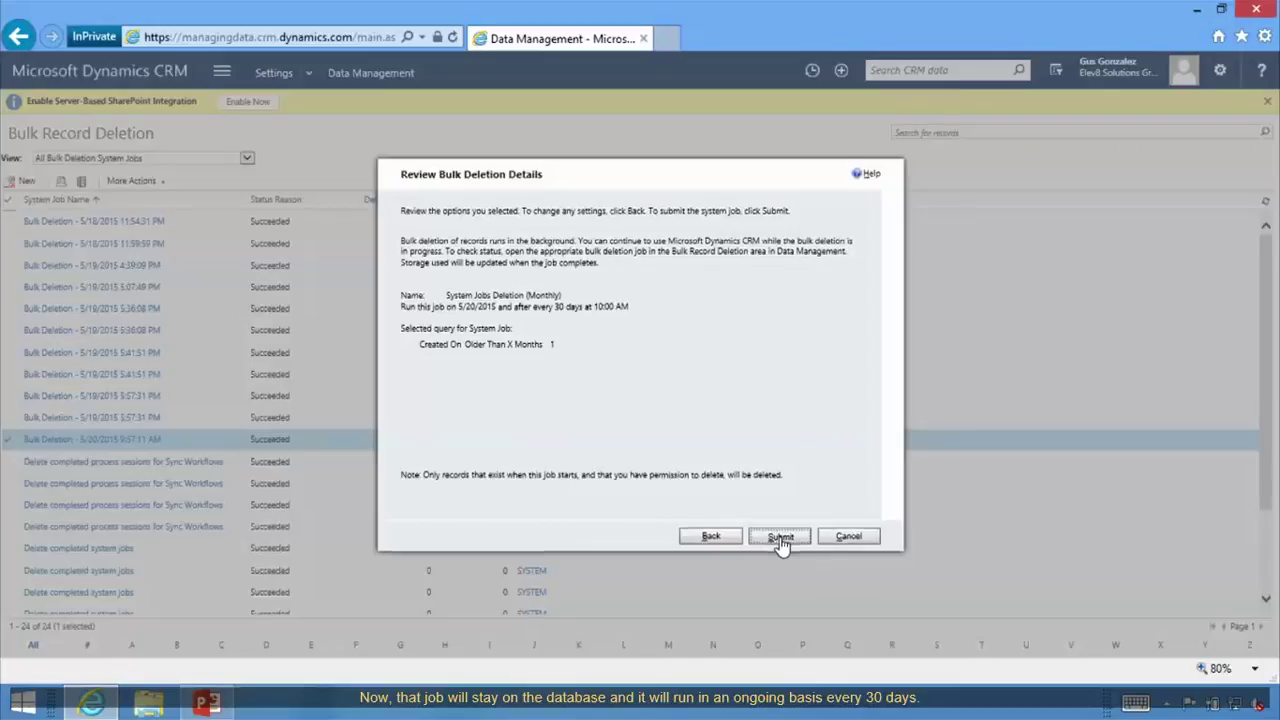